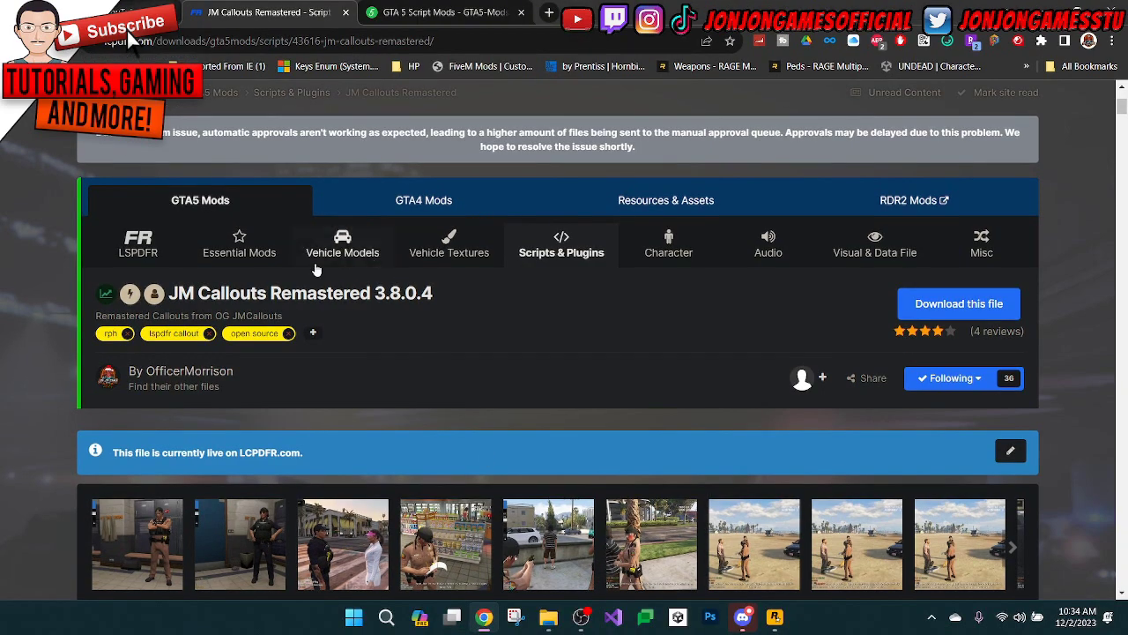
- Scroll down the JM Callouts Remastered 3.8.0.4 page to the download button
scroll(702, 297, down, 1)
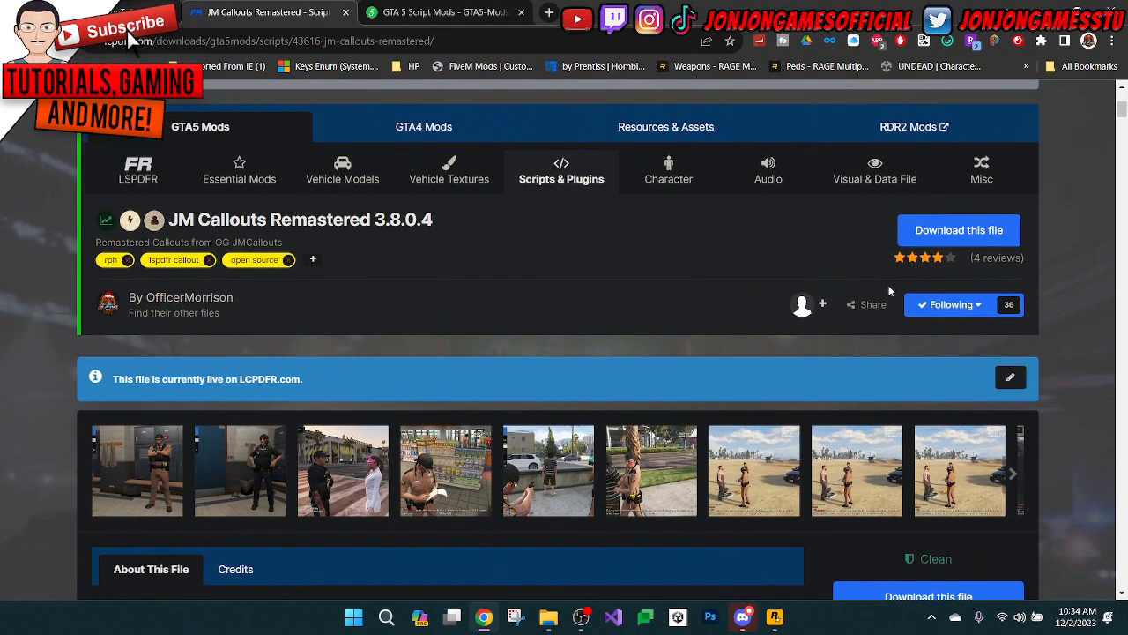
- Agree to the download terms, highlight the v3.8.0.4.rar file name, then close the file list
click(951, 233)
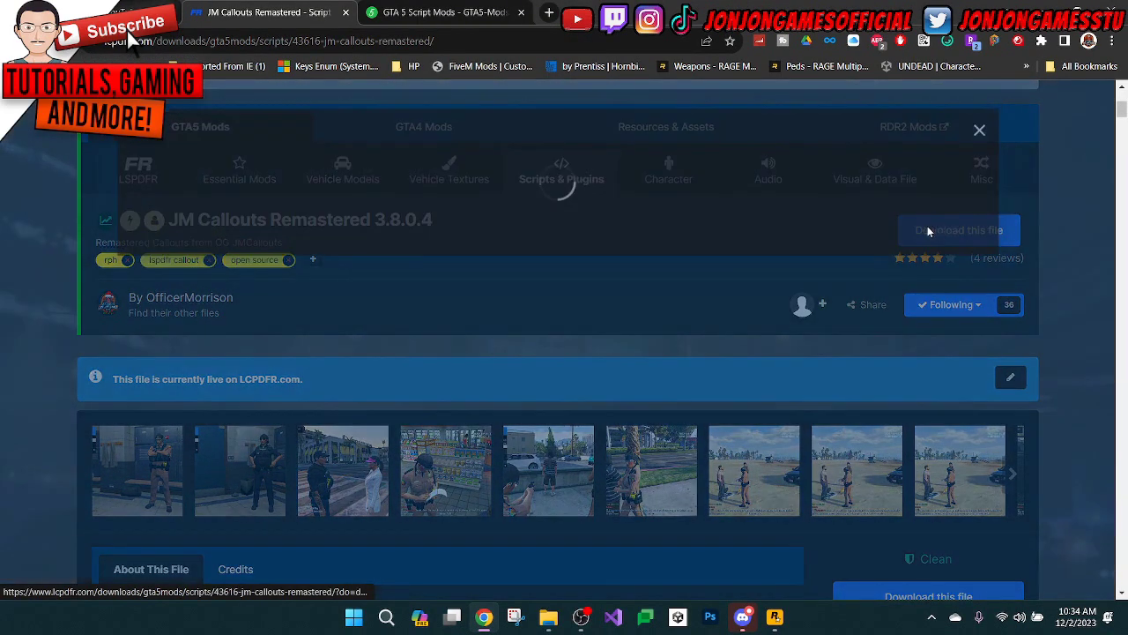
click(894, 321)
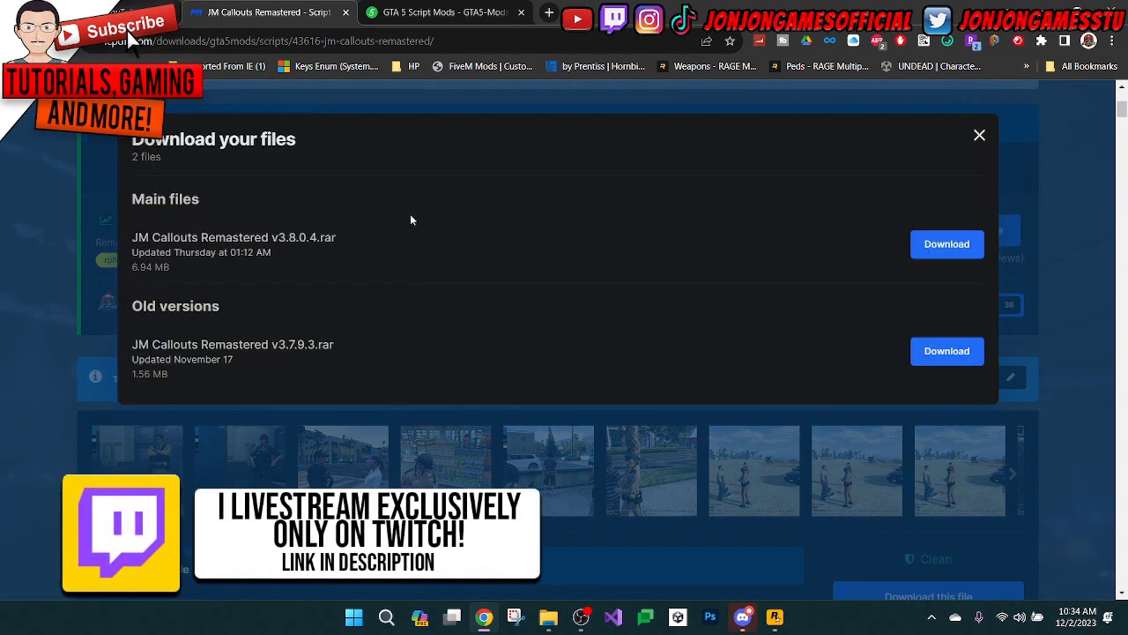
drag(133, 237, 333, 244)
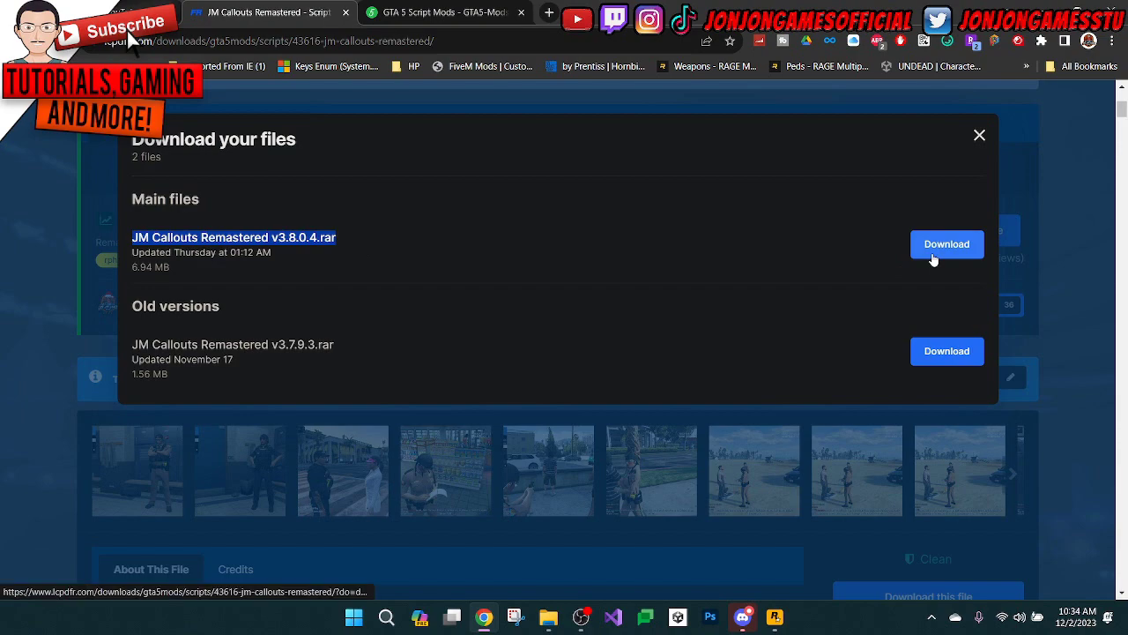
click(979, 134)
scroll(531, 194, up, 3)
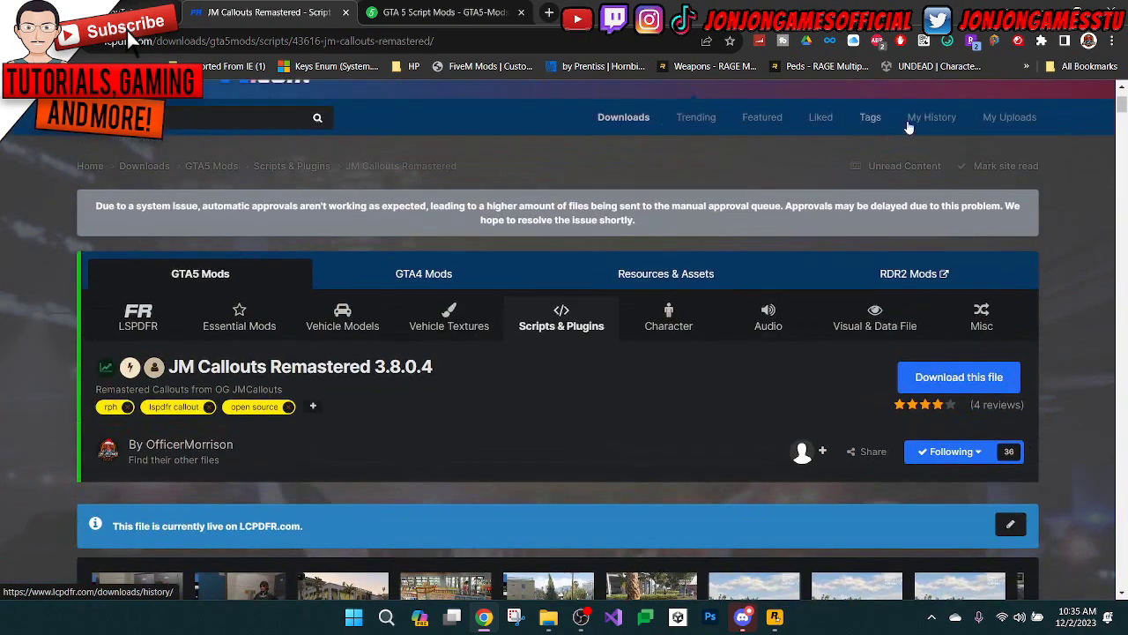
- Bring up the Grand Theft Auto V Explorer window and resize it
key(alt+Tab)
click(580, 617)
mouse_move(548, 617)
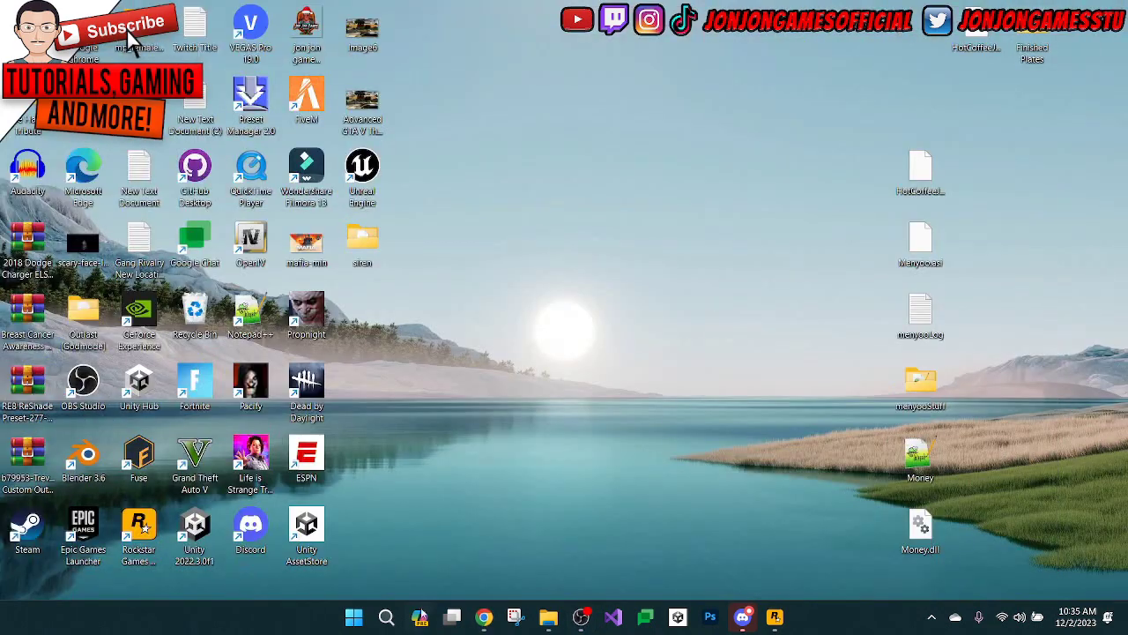
click(464, 510)
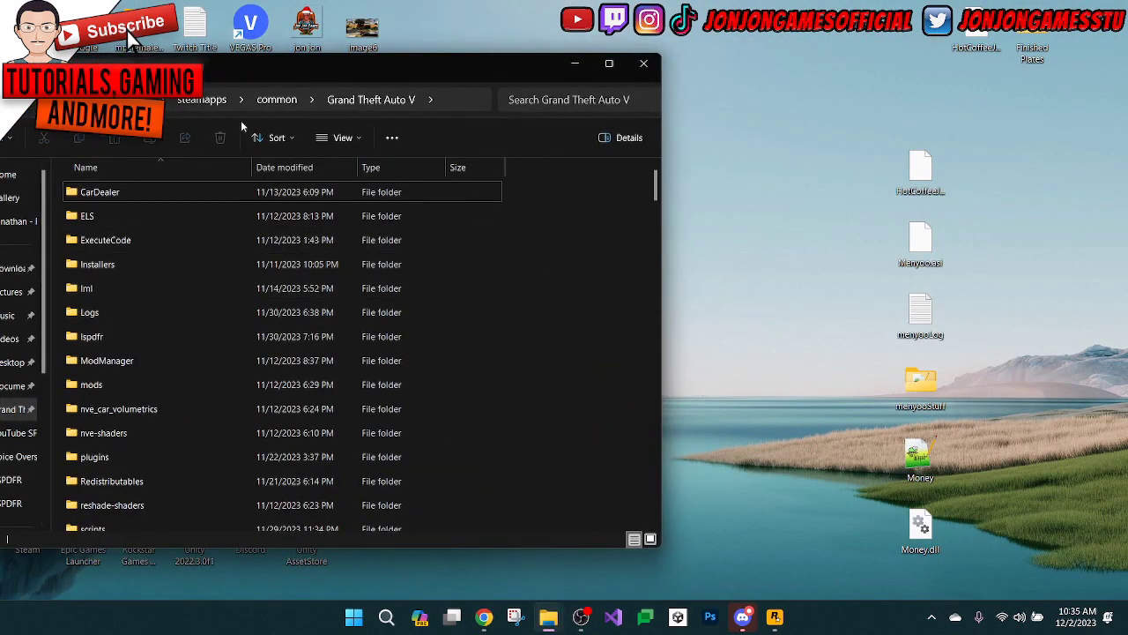
click(669, 113)
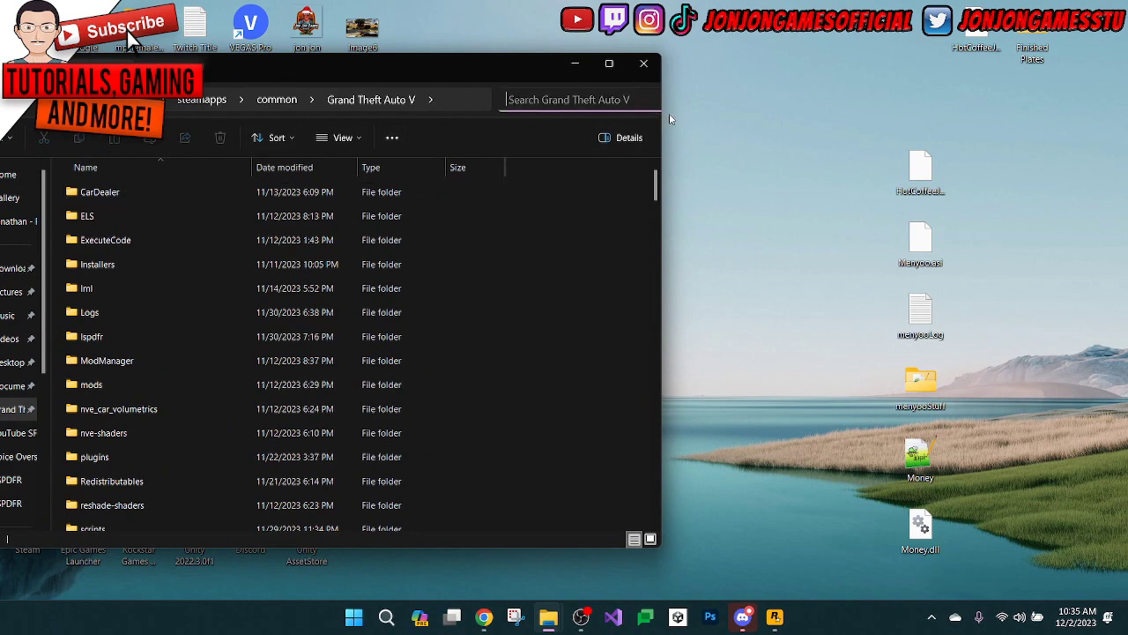
drag(666, 115, 844, 116)
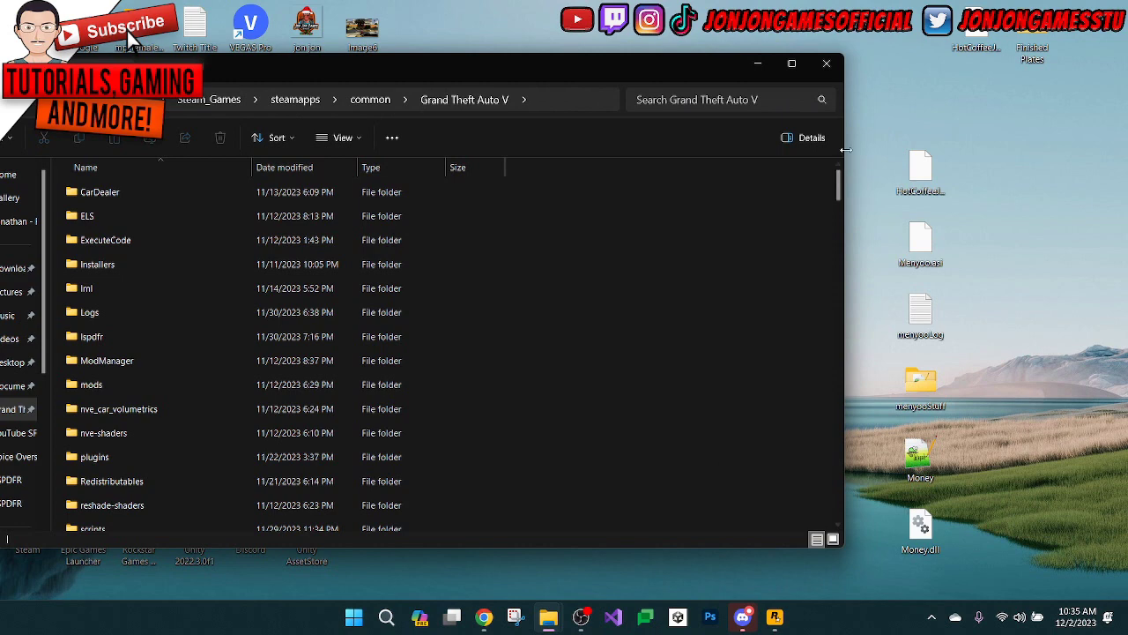
drag(844, 150, 578, 151)
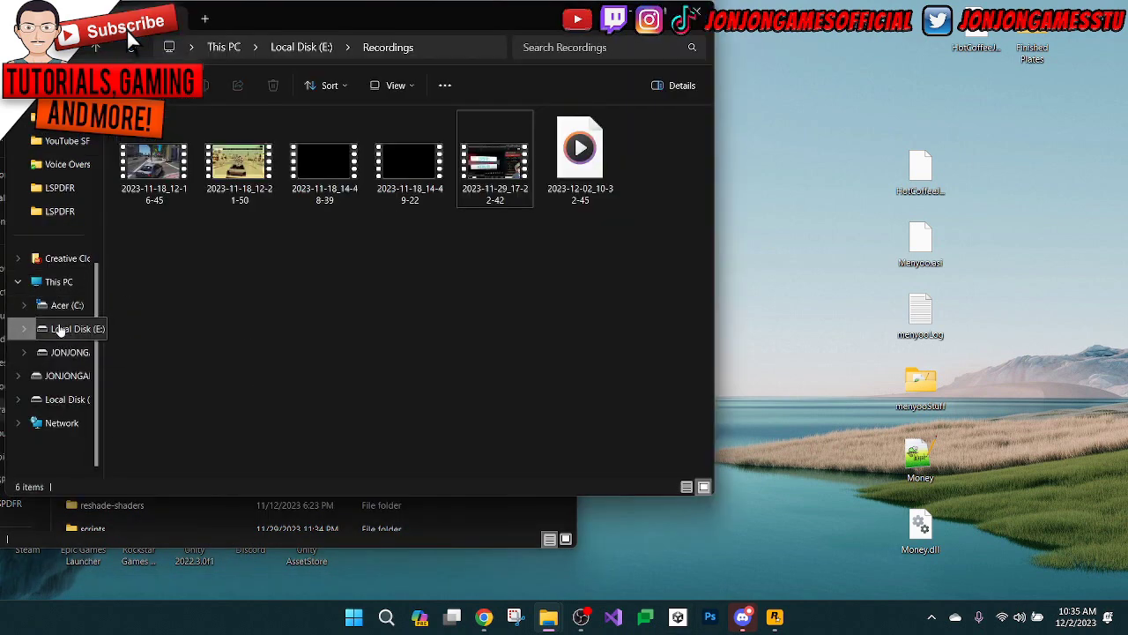
- Browse to Local Disk (E:) > Music and open the JM Callouts Remastered v3.8.0.4 archive
click(58, 328)
scroll(70, 220, up, 5)
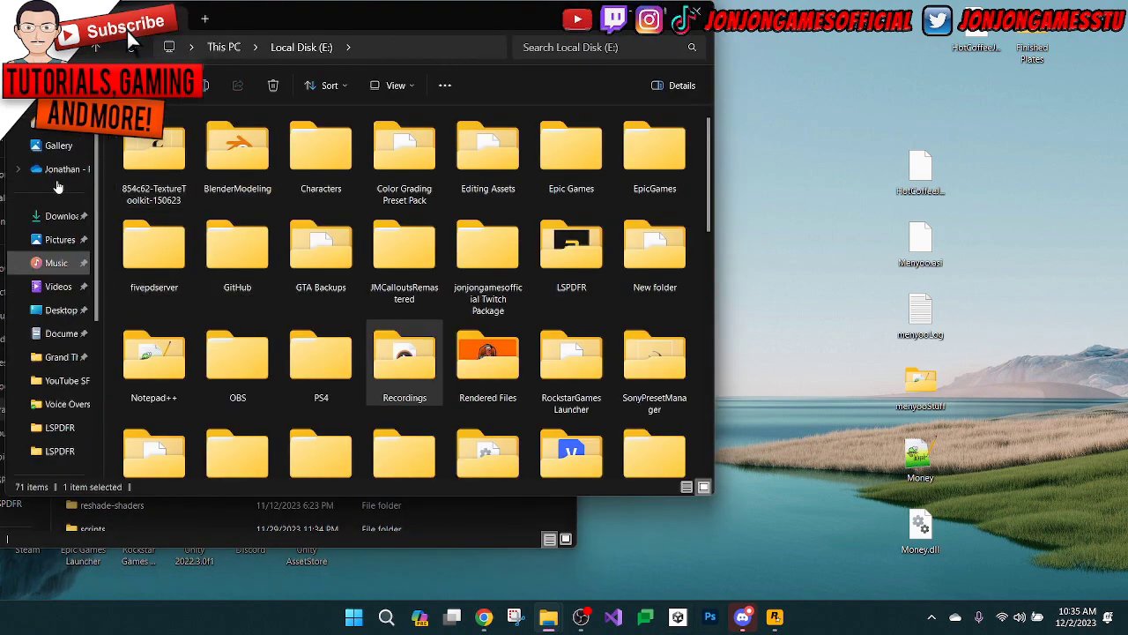
click(57, 262)
scroll(314, 185, down, 2)
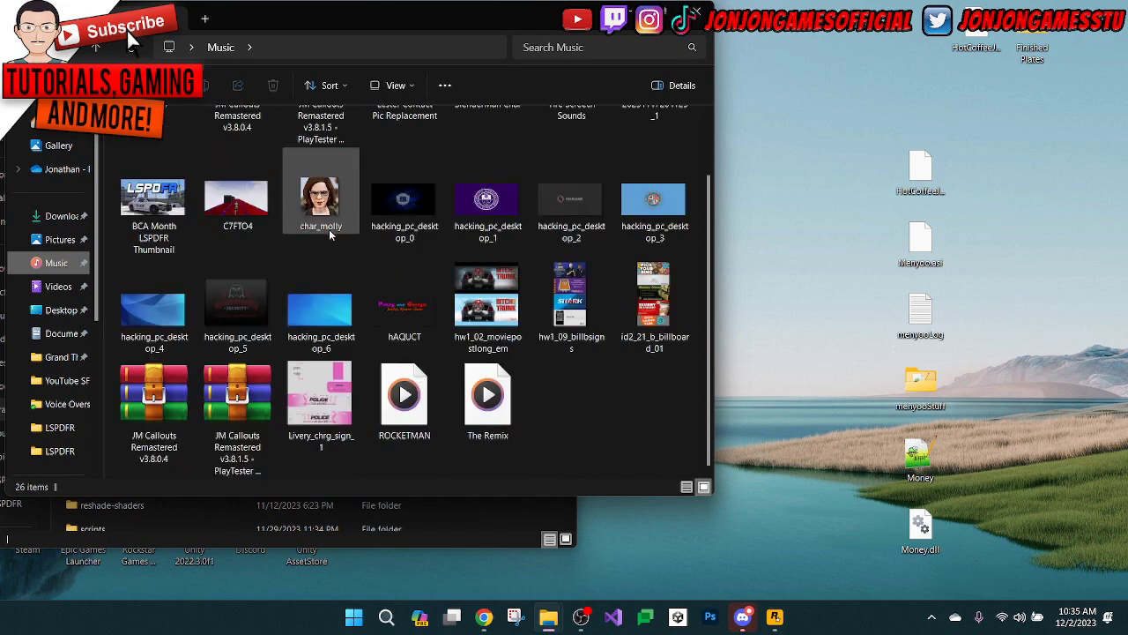
mouse_move(153, 416)
mouse_down()
mouse_move(198, 402)
mouse_move(152, 419)
mouse_up()
double_click(153, 419)
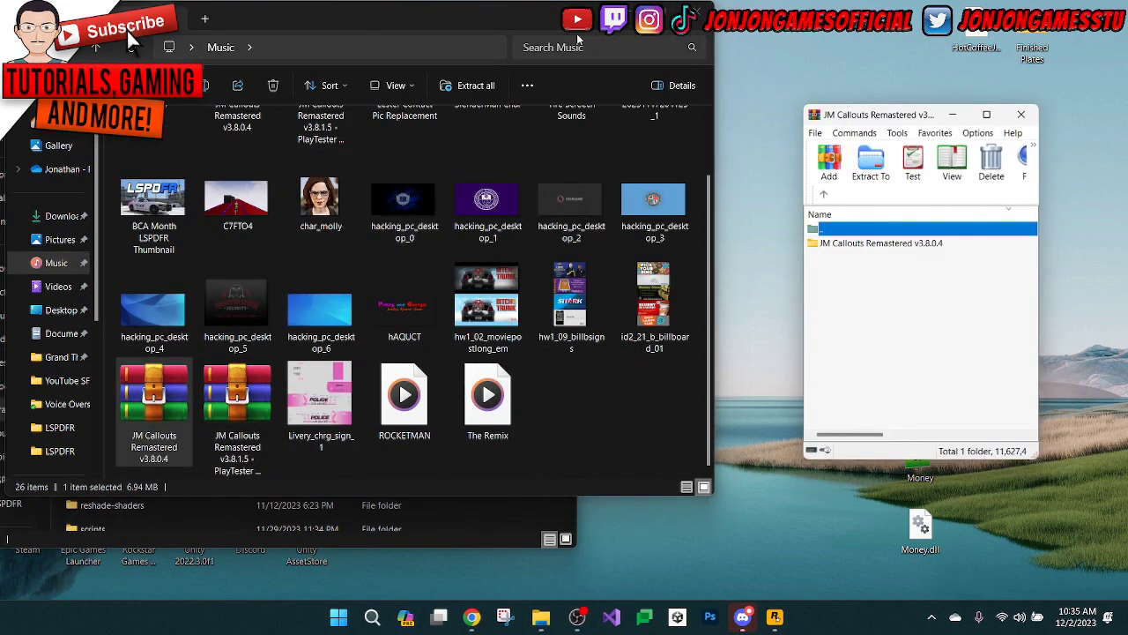
- Open the JM Callouts folder inside the archive and enlarge the WinRAR window near the centre
click(635, 10)
drag(380, 66, 434, 55)
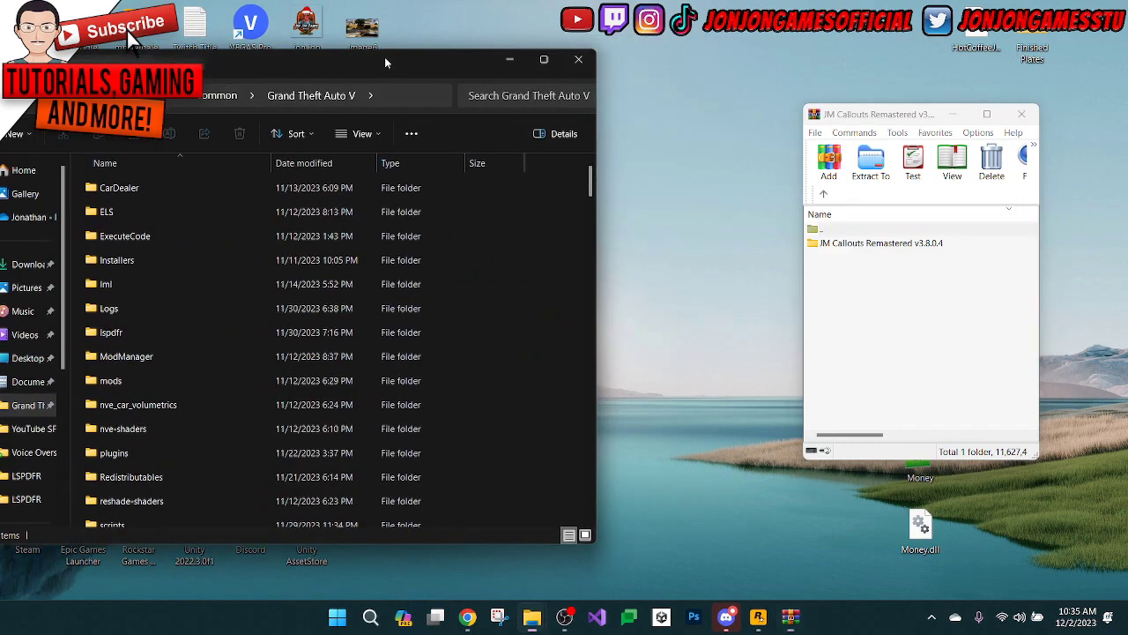
click(839, 247)
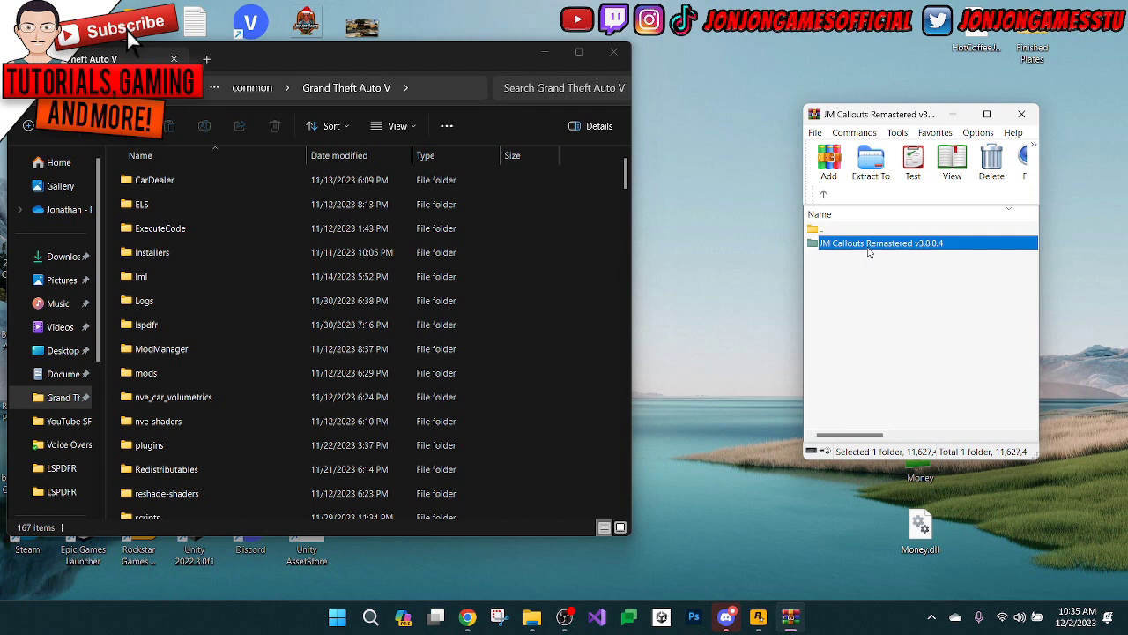
double_click(868, 252)
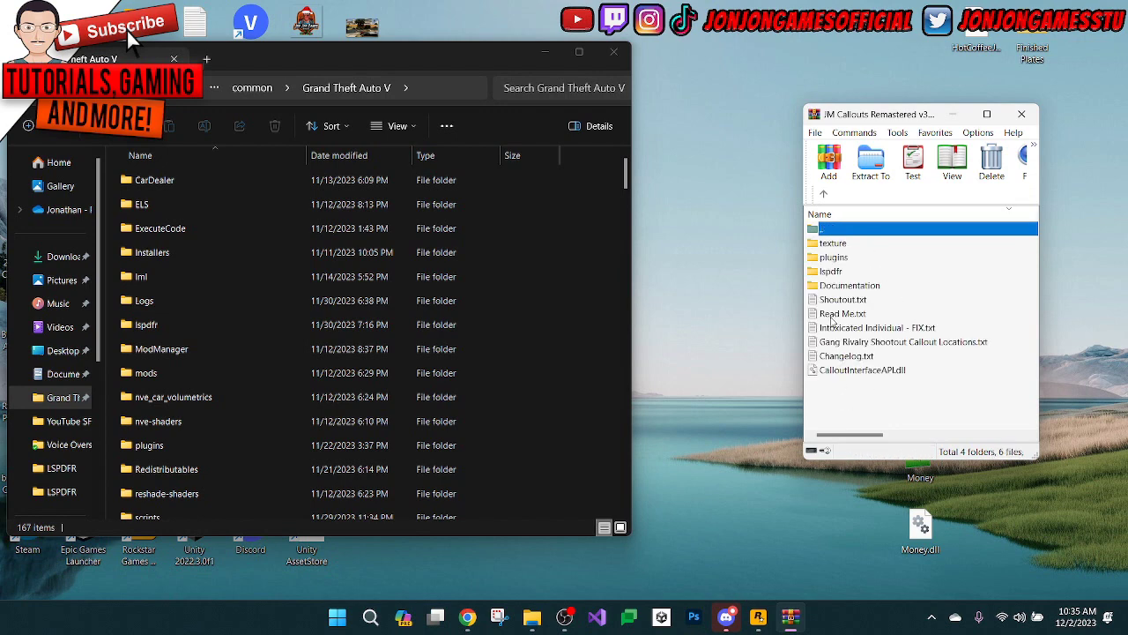
drag(890, 113, 758, 98)
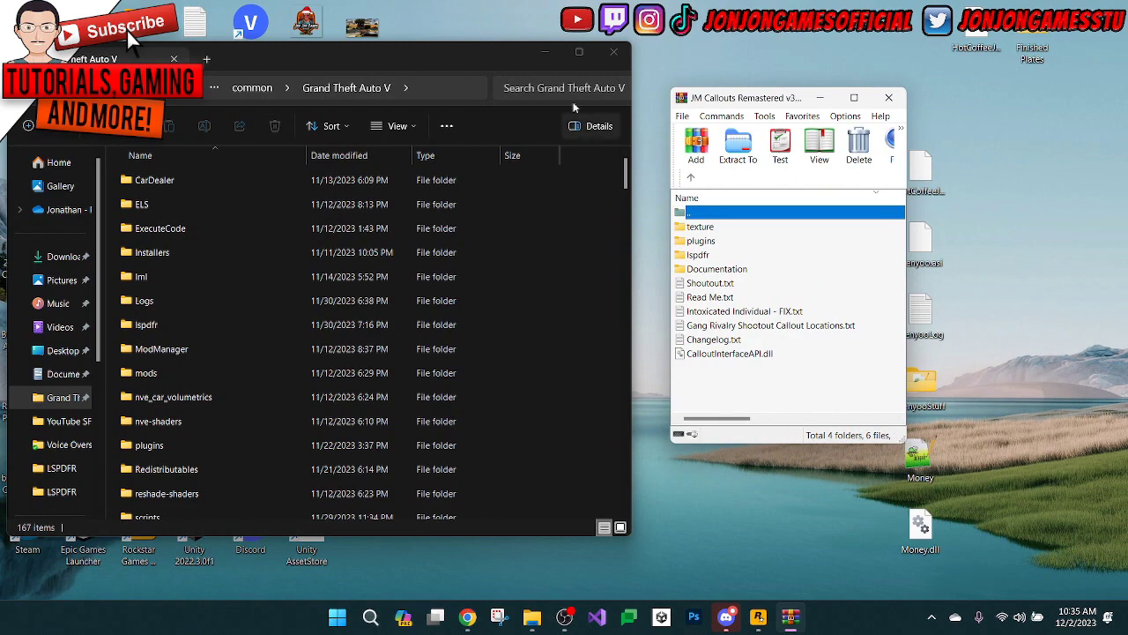
click(545, 54)
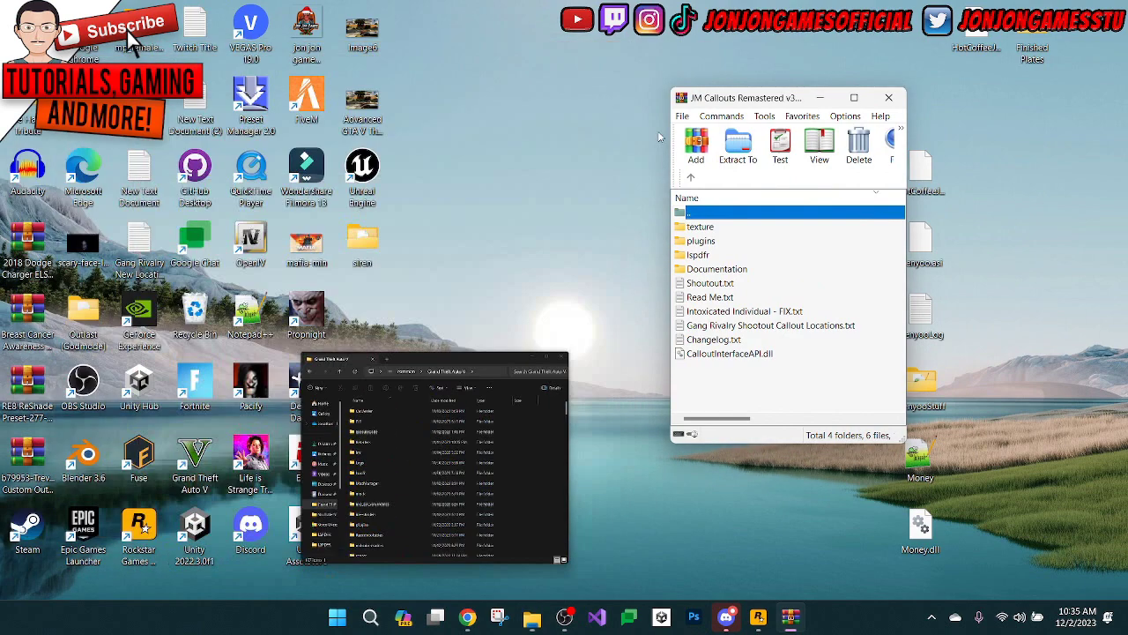
drag(749, 97, 544, 93)
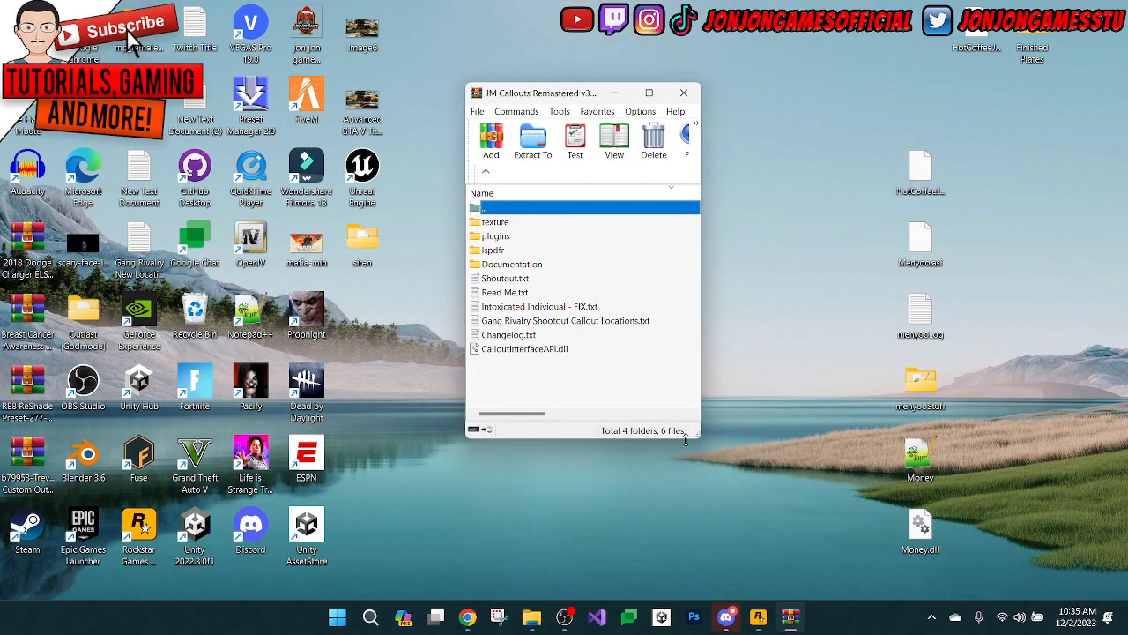
mouse_move(698, 435)
mouse_down()
mouse_move(956, 457)
mouse_move(866, 453)
mouse_up()
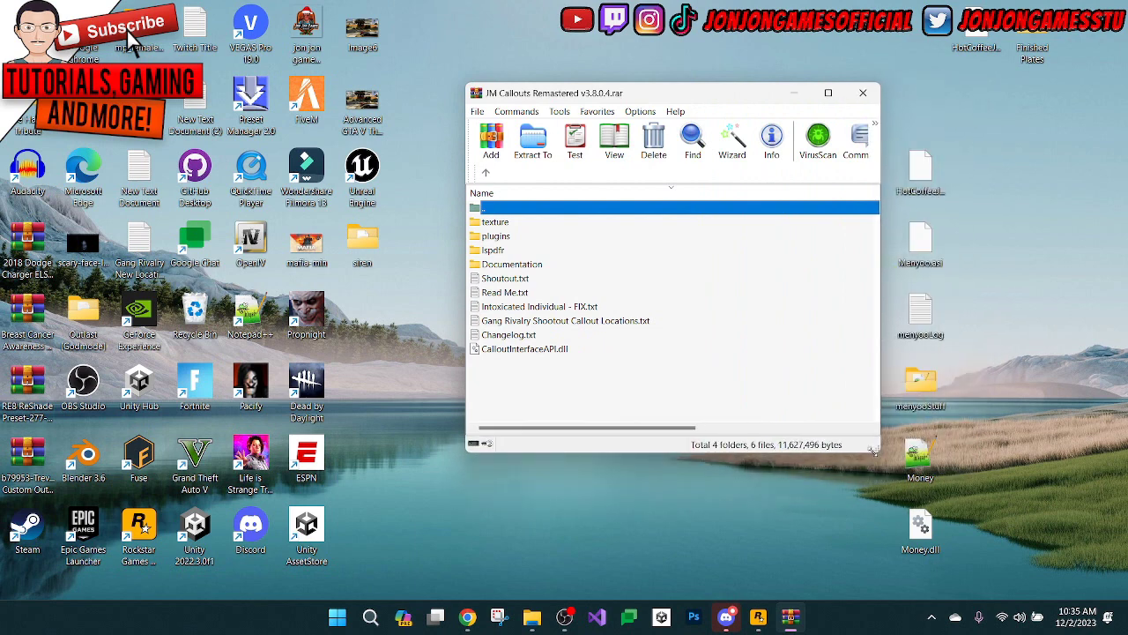
- Check the Documentation, lspdfr, plugins and texture folders, move WinRAR right, and launch OpenIV
click(498, 265)
click(508, 252)
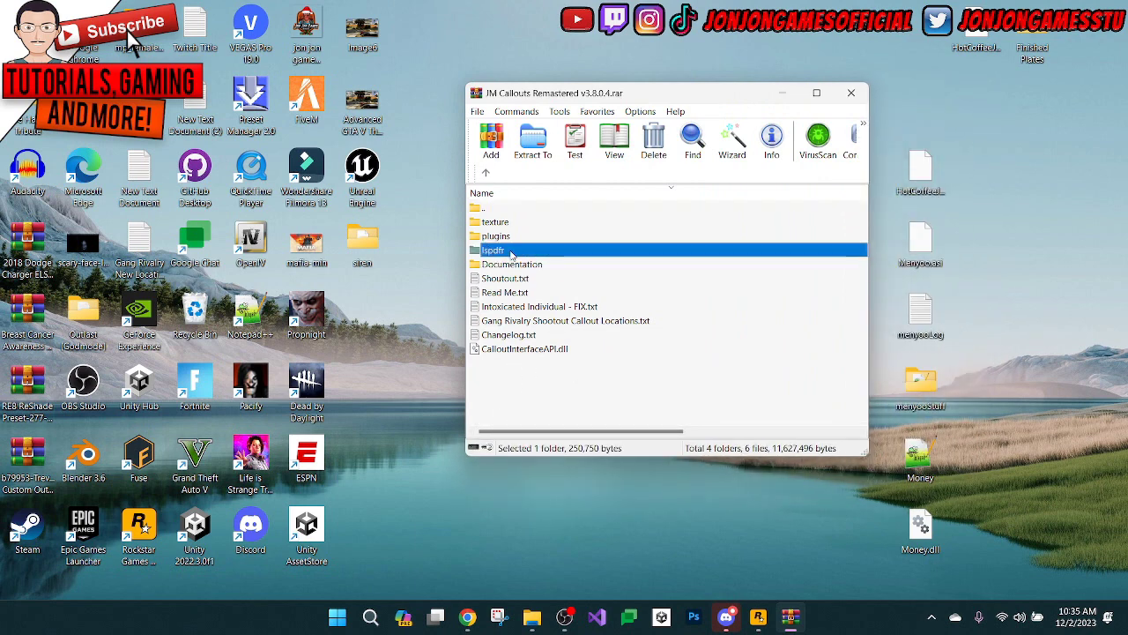
click(511, 235)
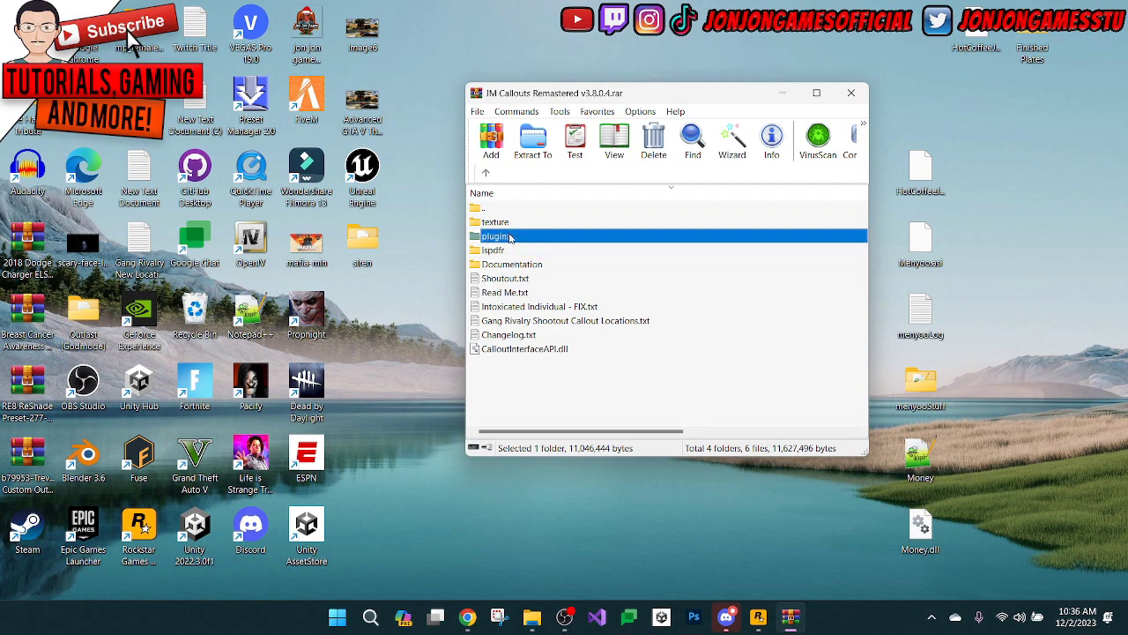
click(522, 223)
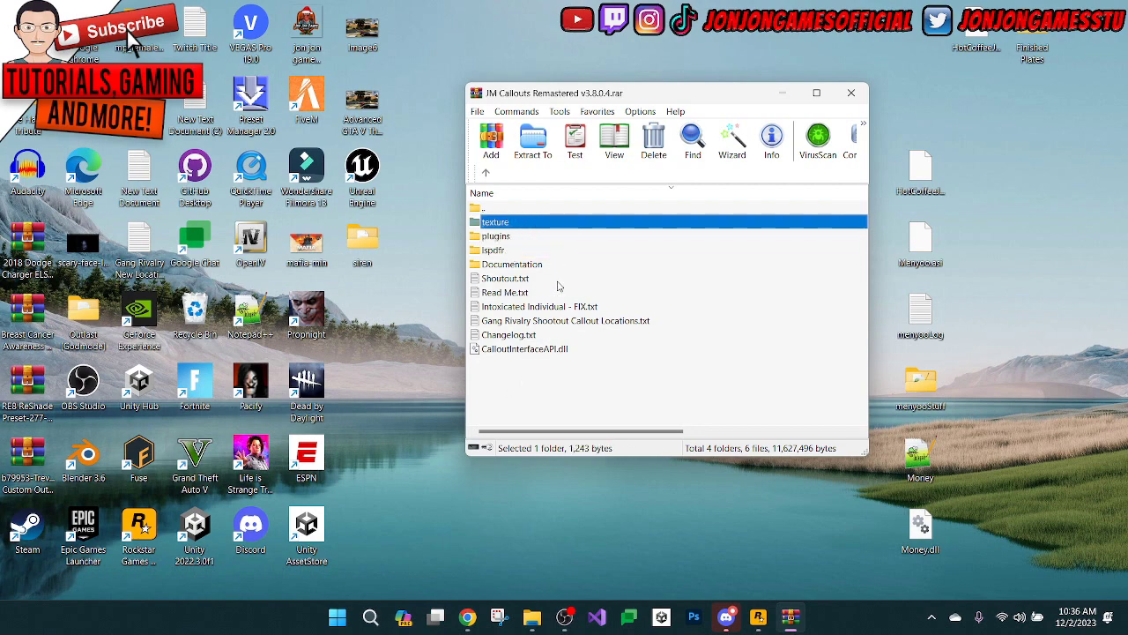
mouse_move(630, 95)
mouse_down()
mouse_move(873, 108)
mouse_move(858, 111)
mouse_up()
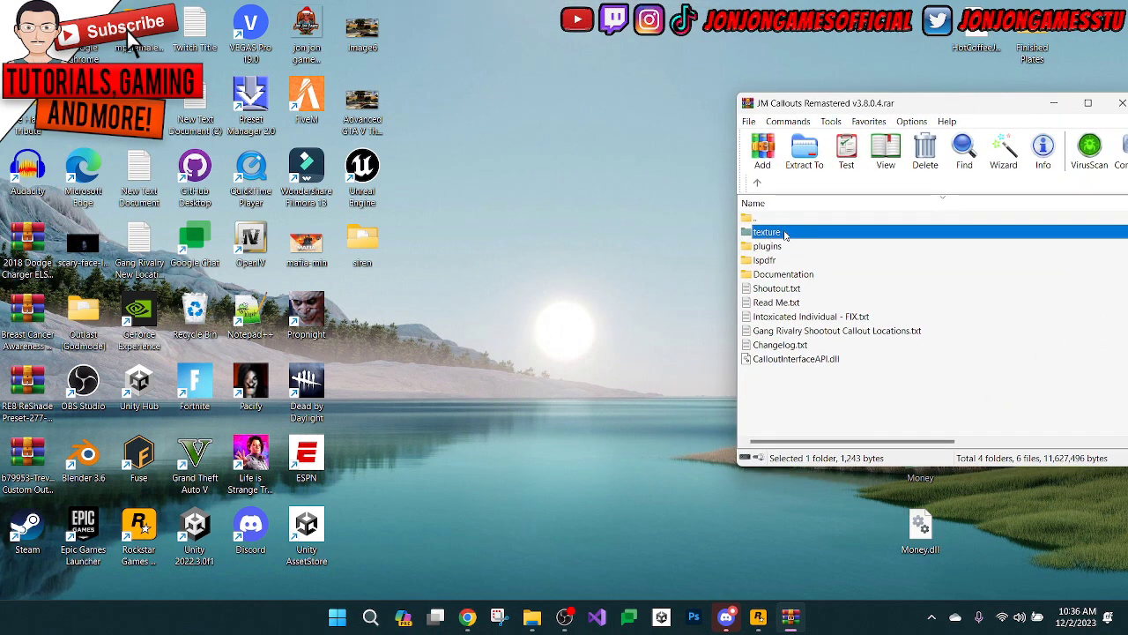
click(258, 236)
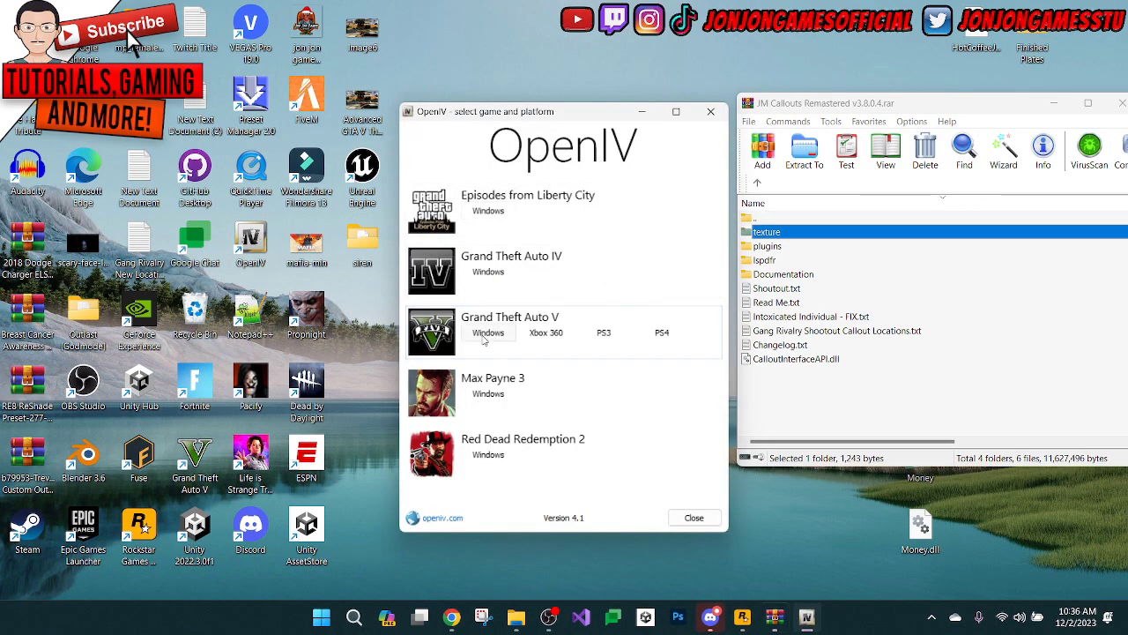
- Choose Grand Theft Auto V for Windows in OpenIV and nudge its window into place
click(482, 331)
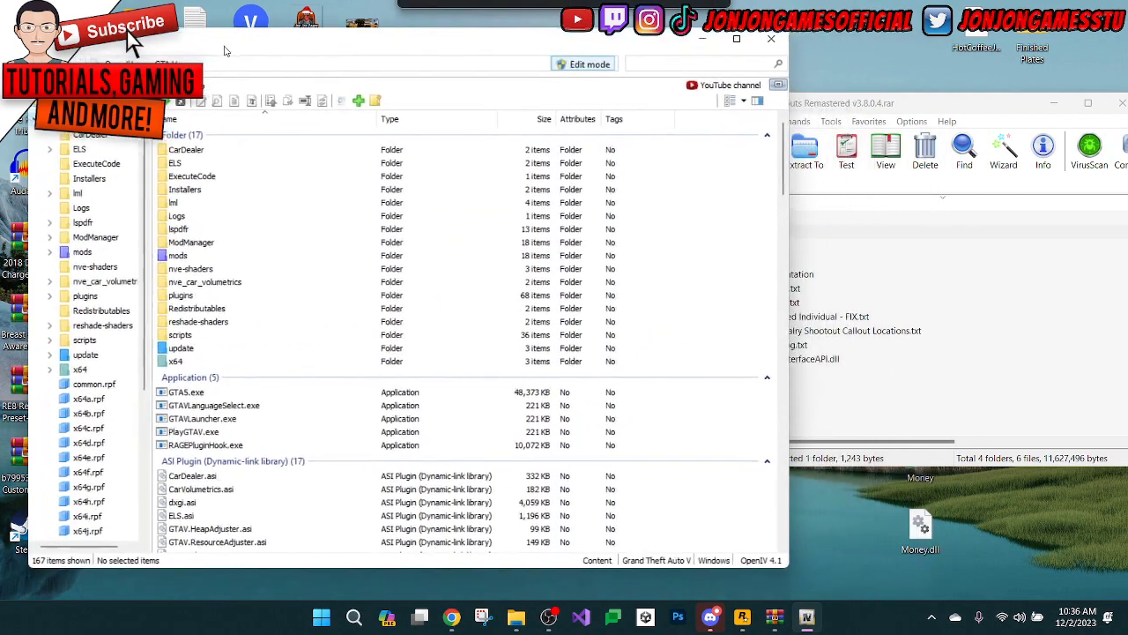
drag(224, 51, 202, 42)
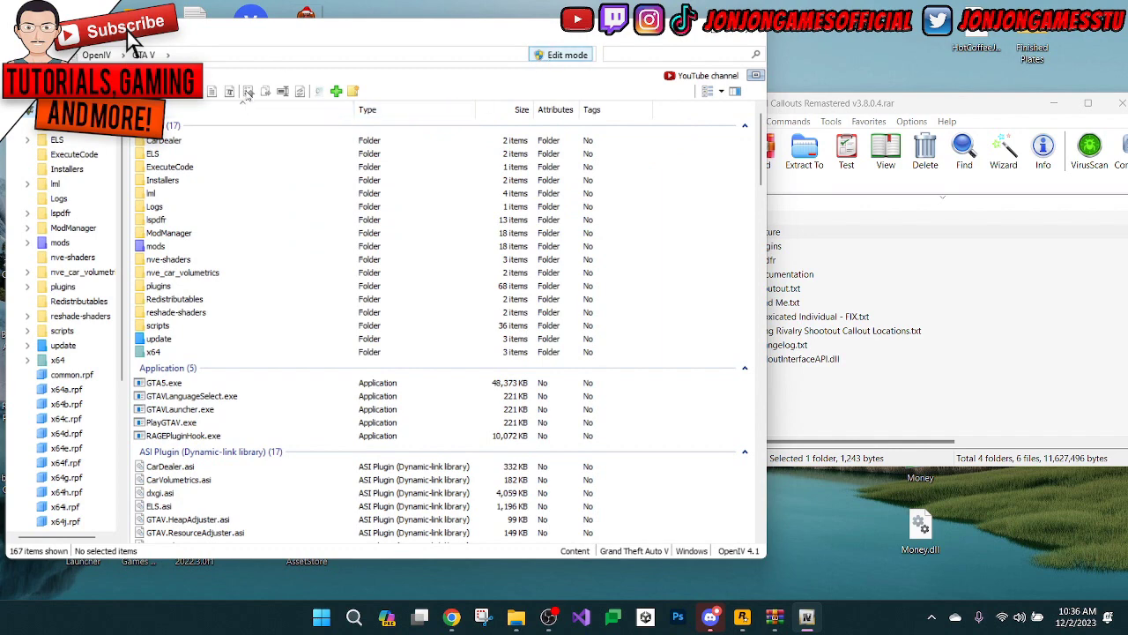
drag(304, 35, 305, 29)
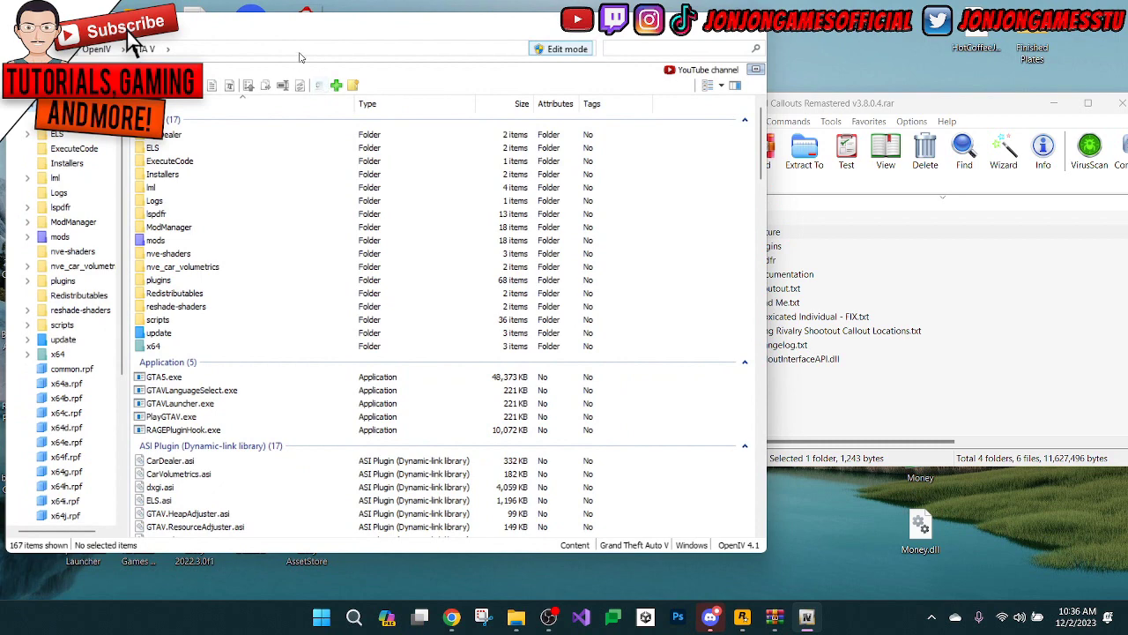
click(159, 70)
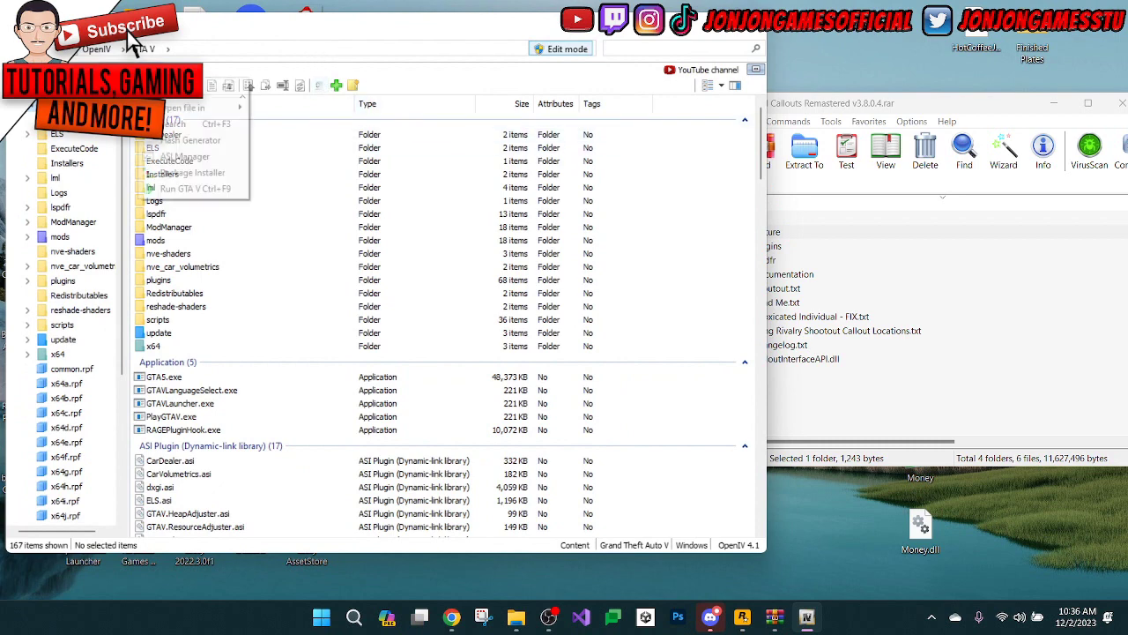
click(211, 85)
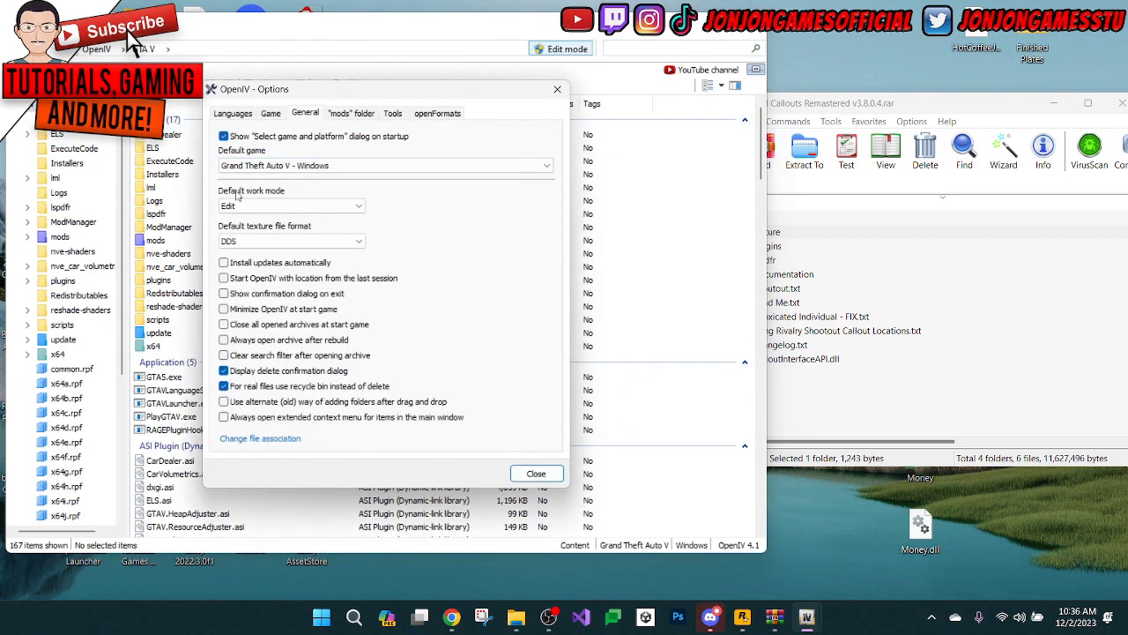
click(269, 204)
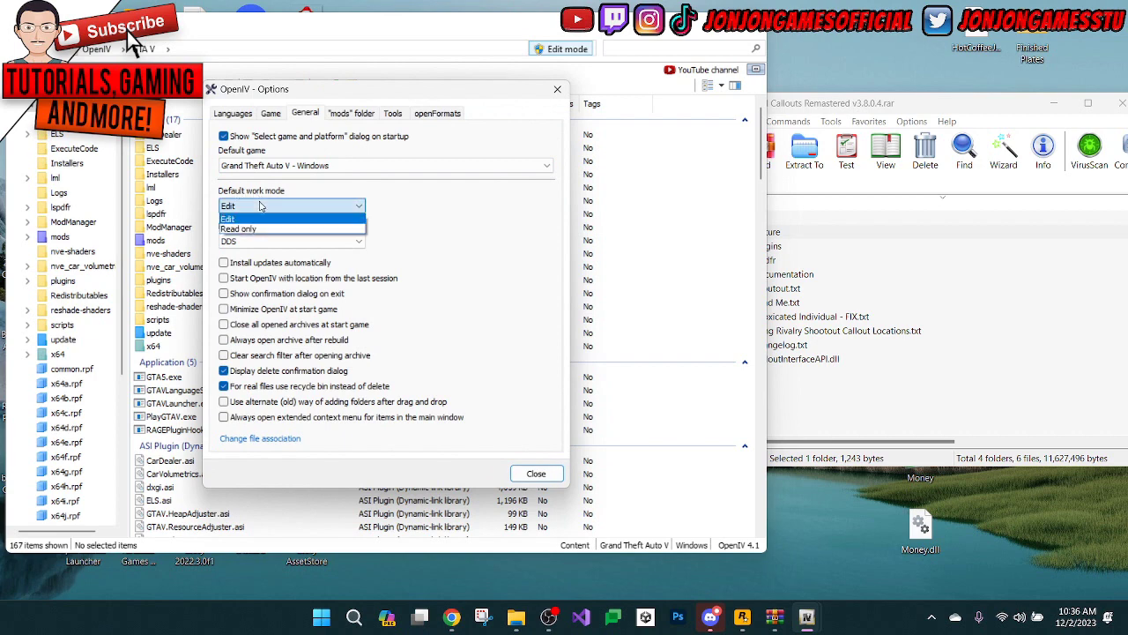
click(255, 227)
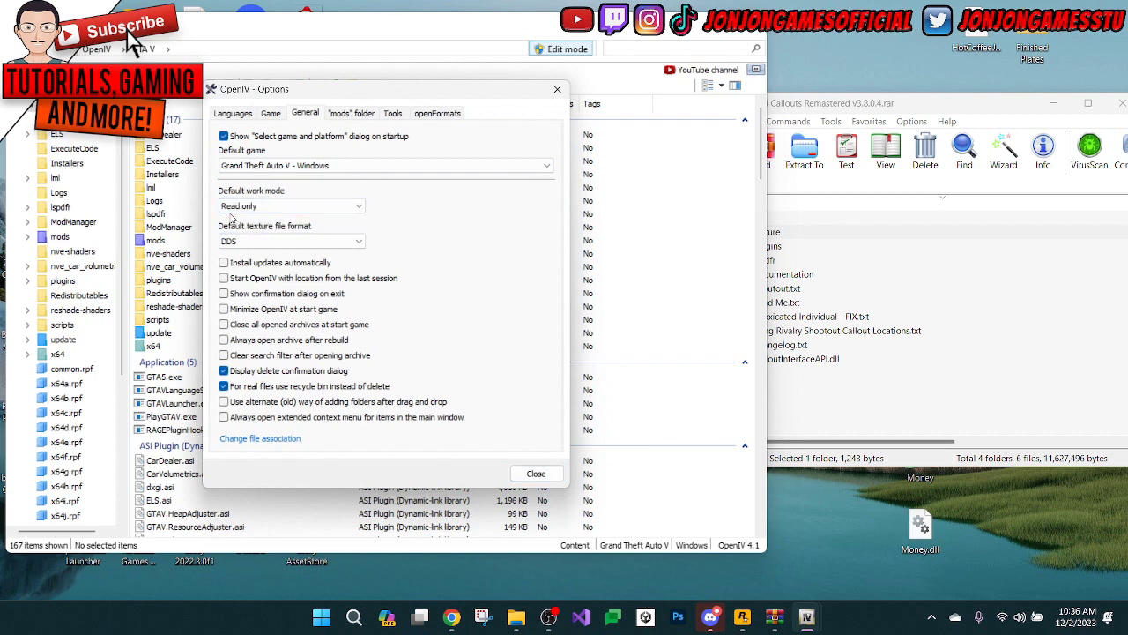
click(261, 208)
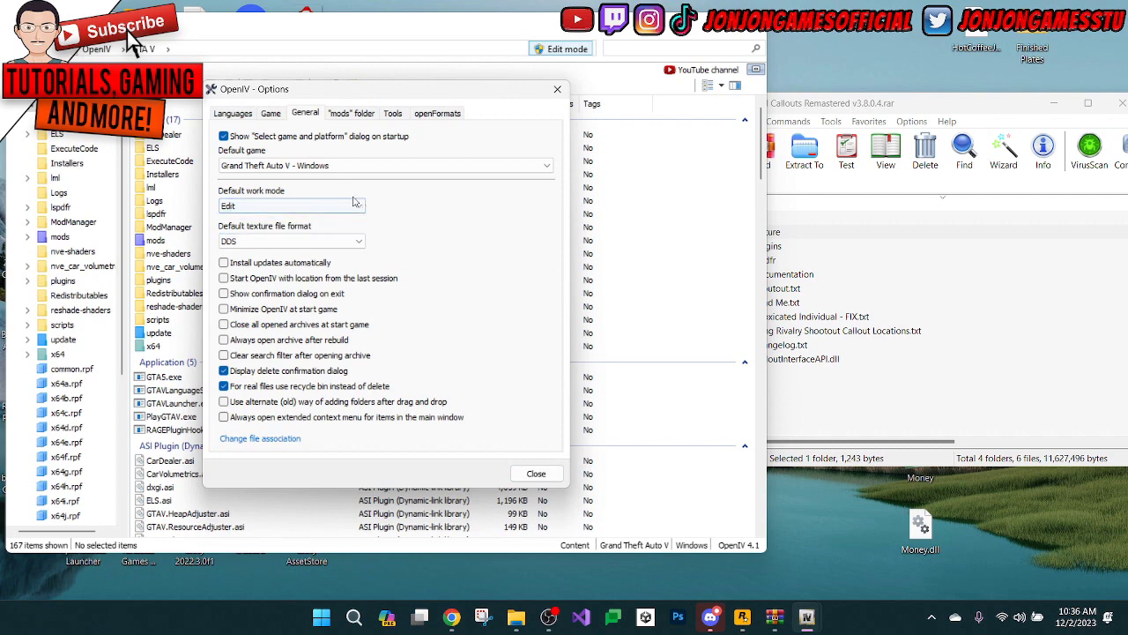
click(539, 476)
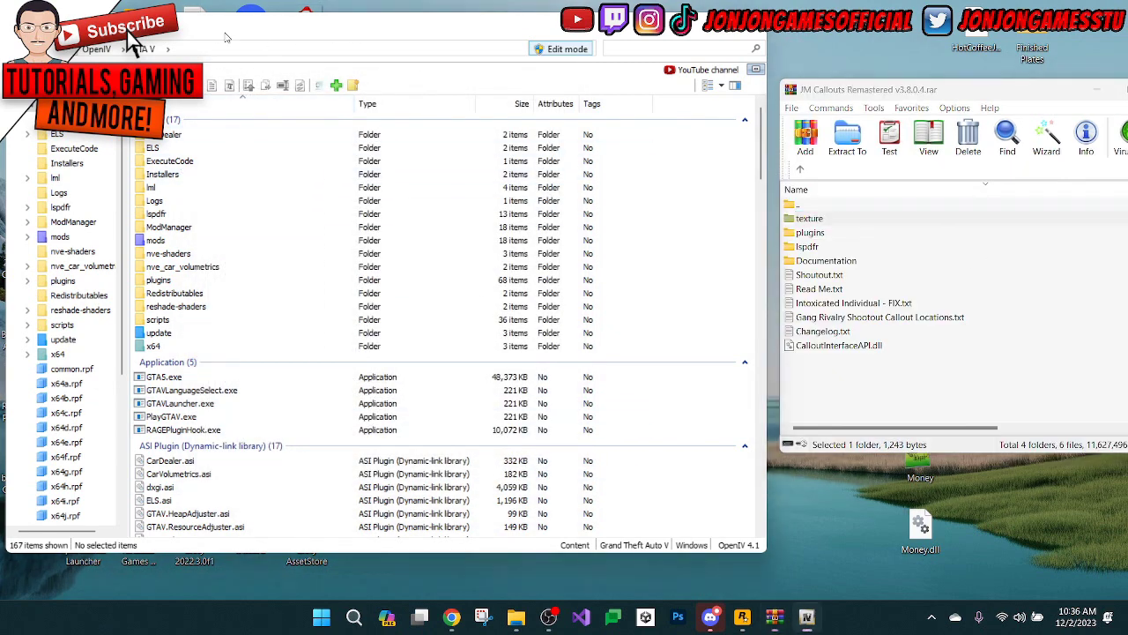
- Navigate to mods/update/update.rpf/x64/data/cdimages and select scaleform_generic.rpf
double_click(159, 240)
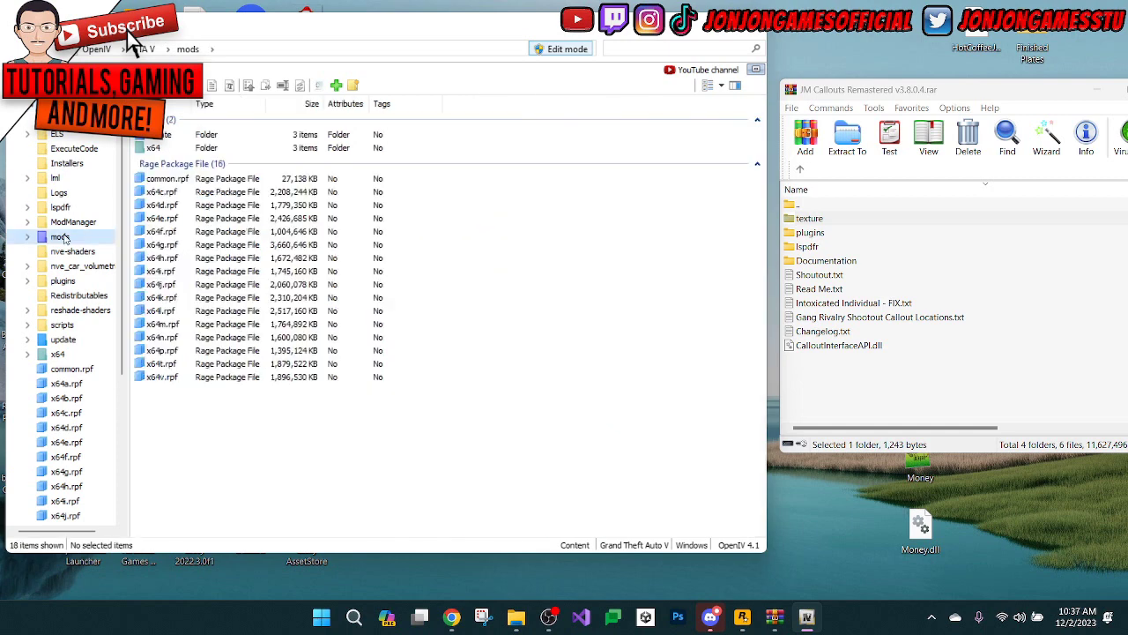
double_click(168, 135)
double_click(162, 166)
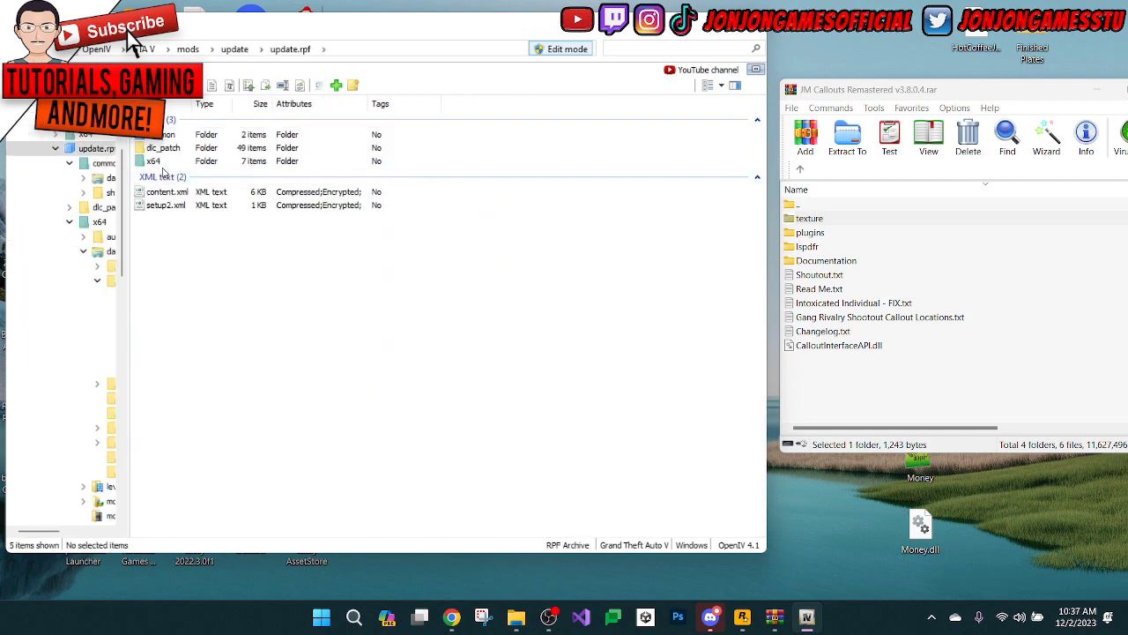
double_click(155, 163)
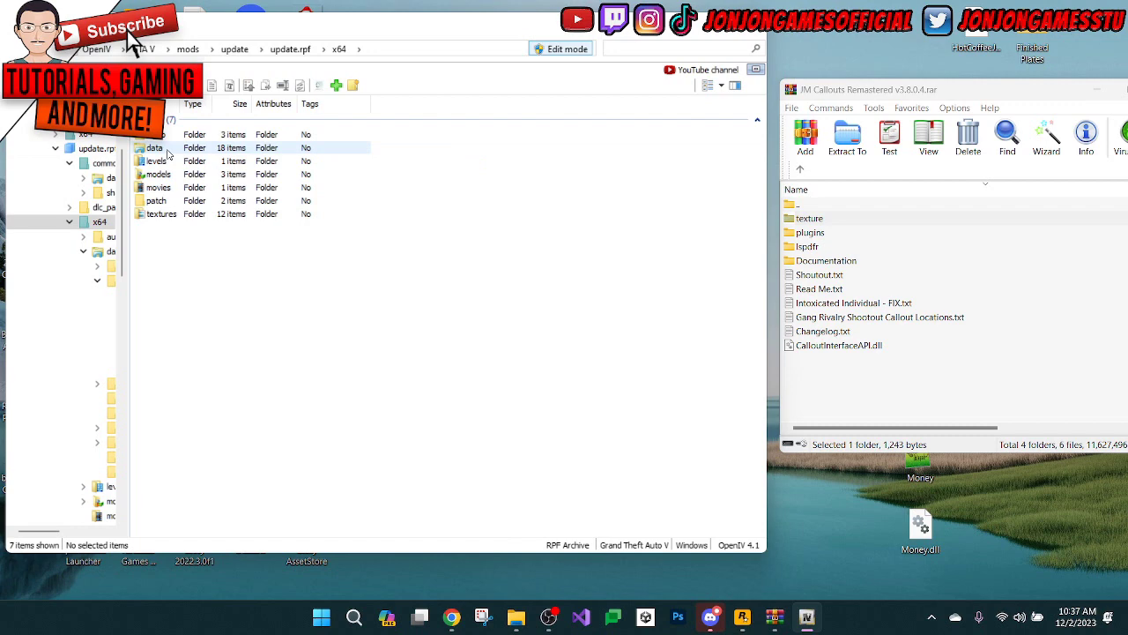
double_click(166, 149)
click(179, 160)
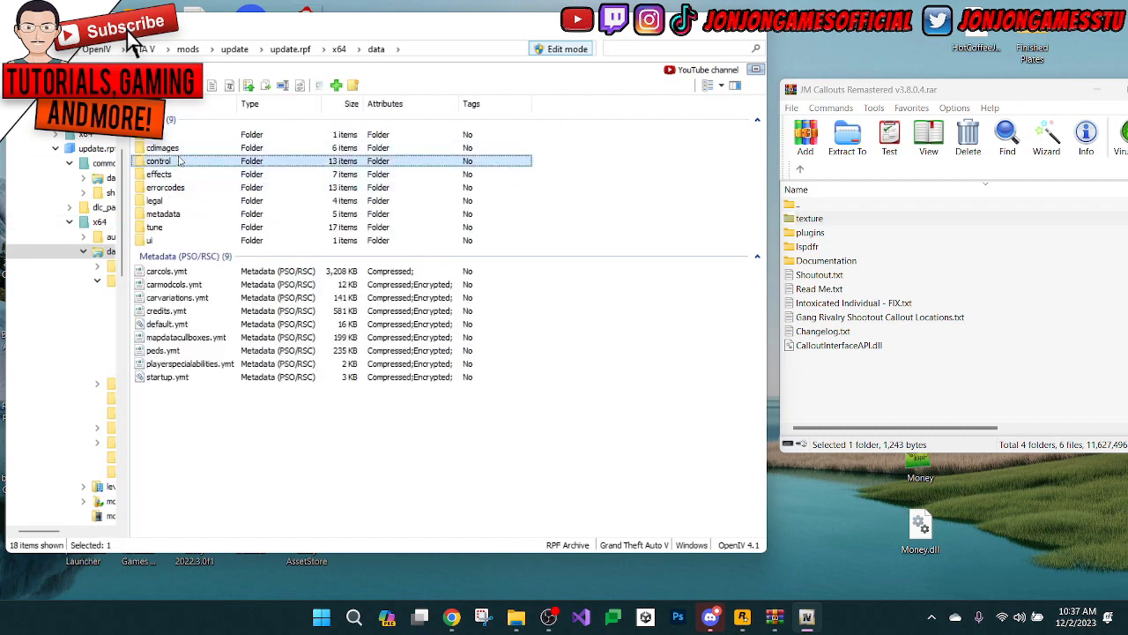
double_click(167, 148)
click(177, 176)
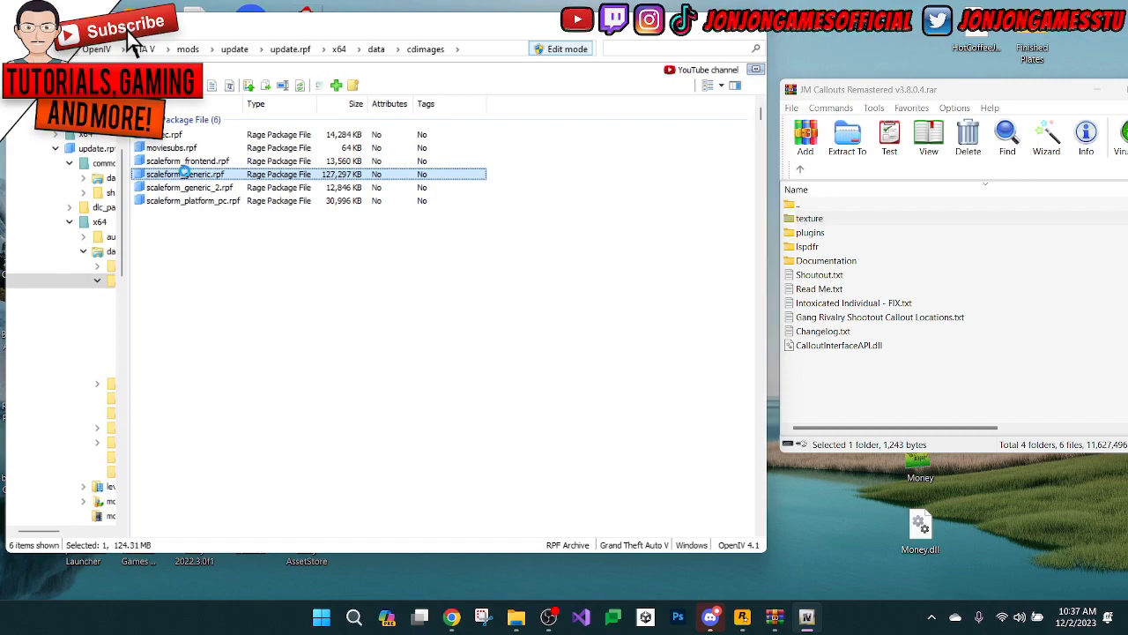
- Open the archive's texture folder in WinRAR, showing web_jonjongames.ytd
scroll(180, 247, down, 5)
scroll(182, 256, down, 15)
scroll(183, 256, down, 7)
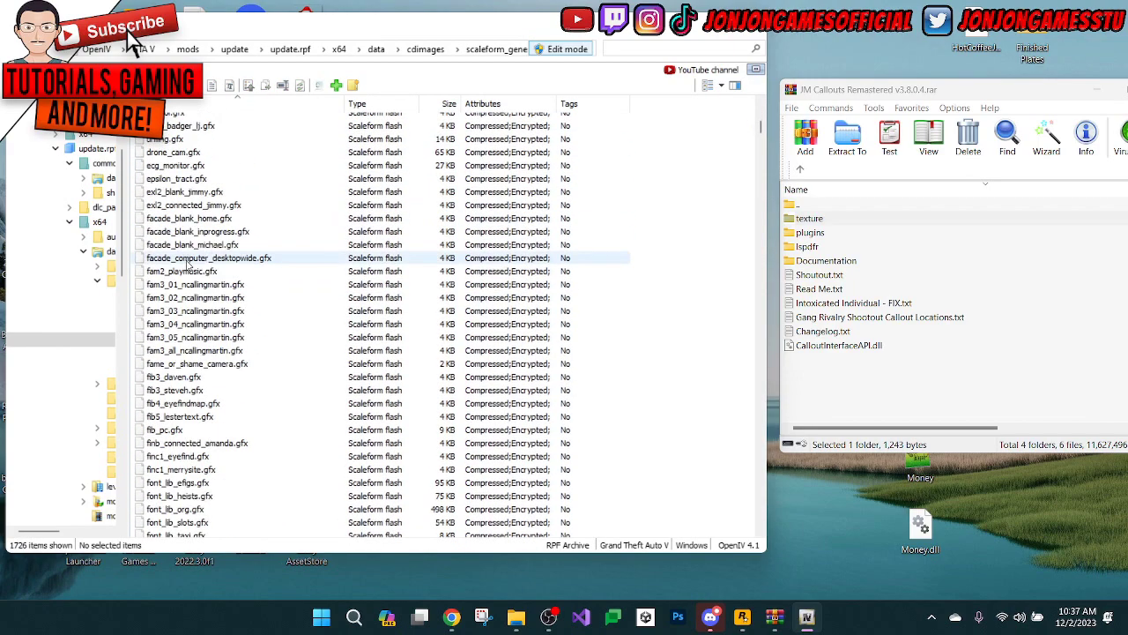
scroll(185, 260, down, 10)
scroll(190, 264, down, 10)
scroll(193, 273, down, 10)
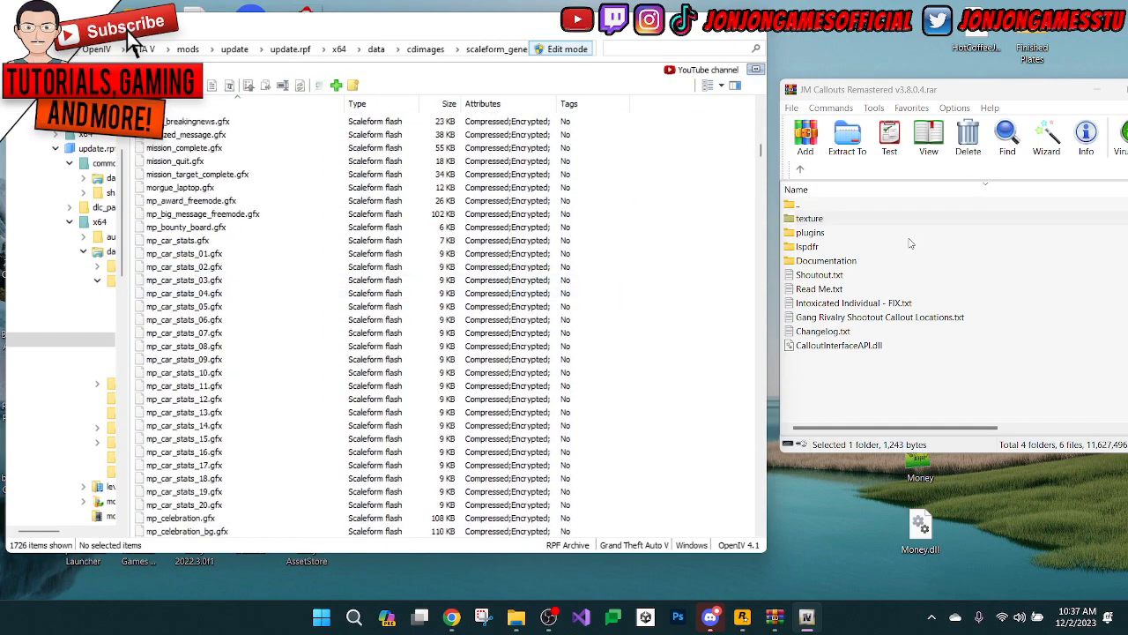
click(809, 218)
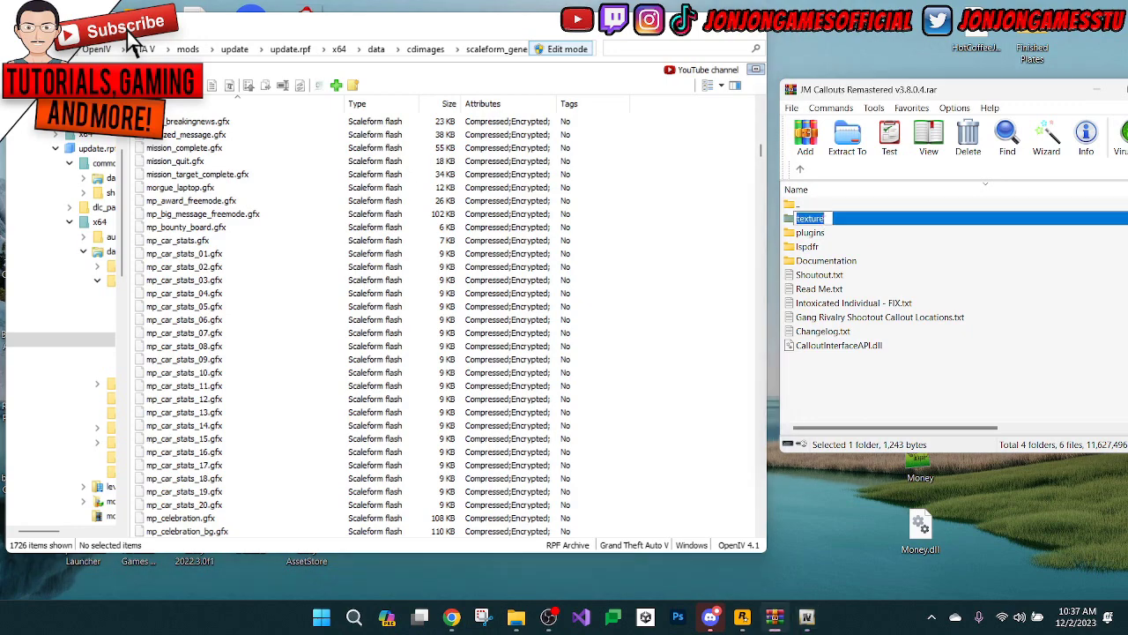
double_click(873, 222)
- Scroll scaleform_generic.rpf to the Texture dictionary group and select web_jonjongames.ytd
scroll(624, 279, down, 5)
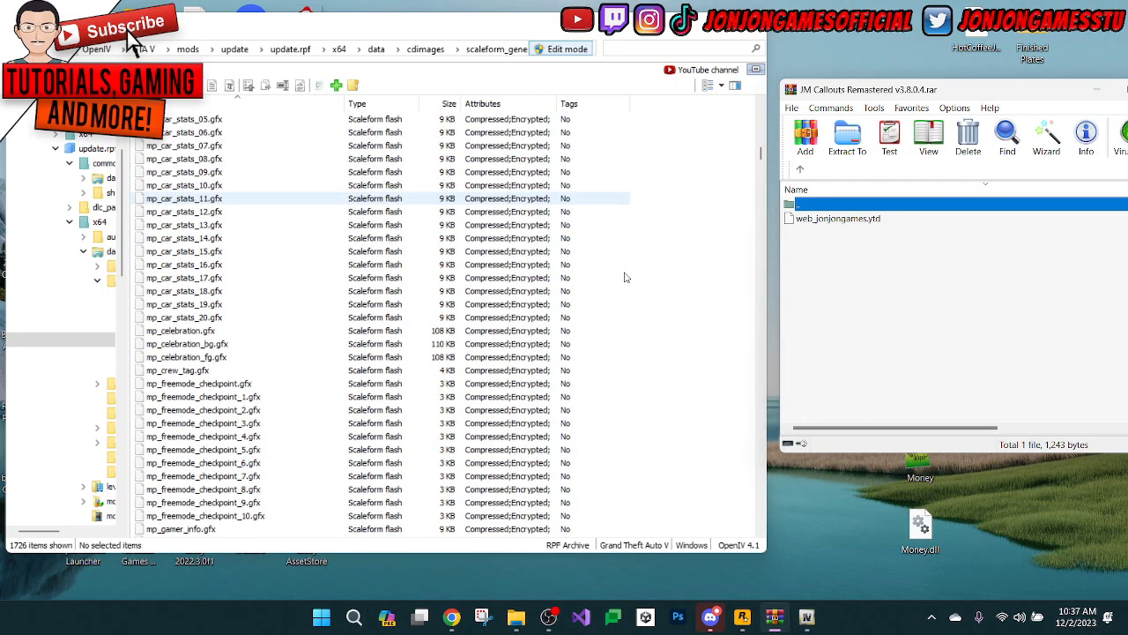
scroll(625, 280, down, 10)
scroll(624, 281, down, 10)
scroll(625, 281, down, 10)
scroll(625, 281, down, 5)
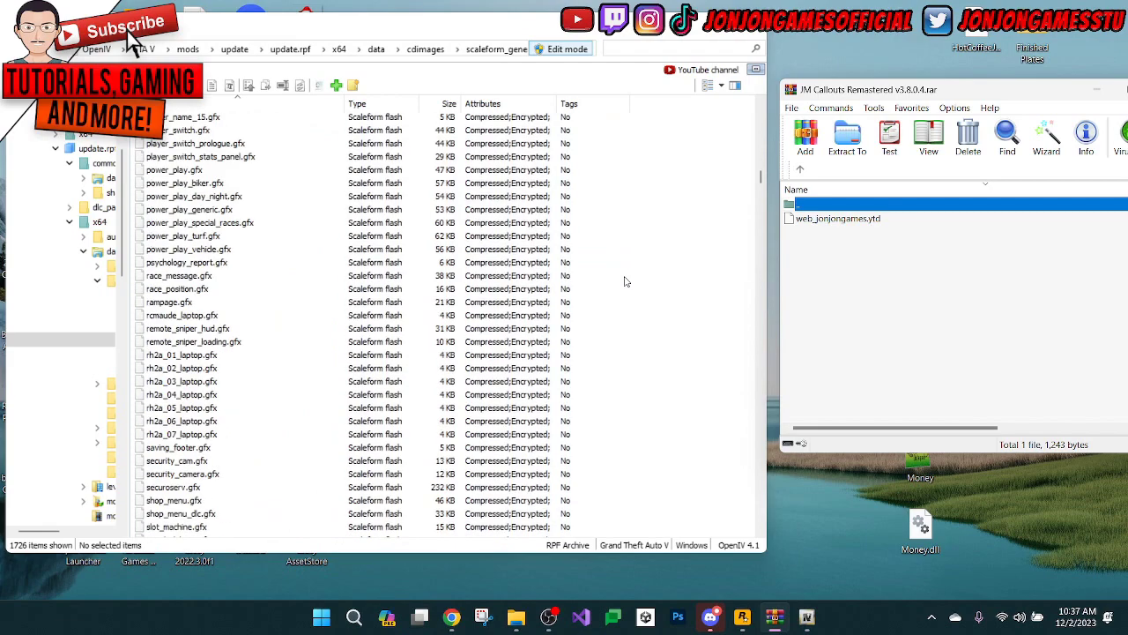
scroll(625, 281, down, 5)
scroll(626, 282, down, 10)
scroll(628, 281, up, 5)
scroll(629, 279, up, 3)
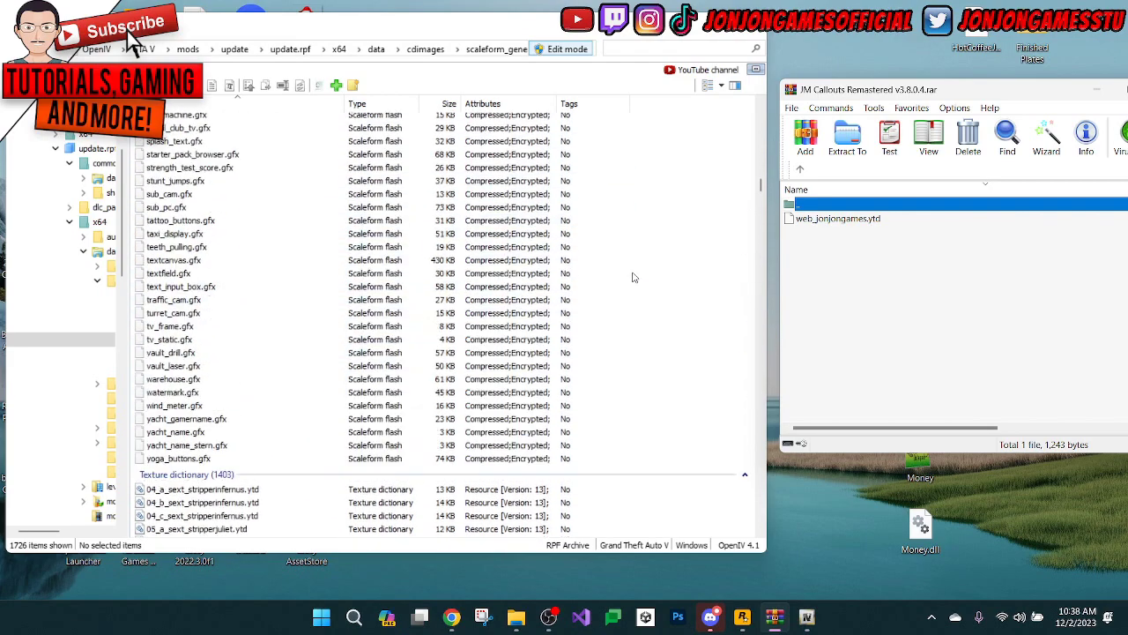
scroll(632, 279, up, 1)
scroll(634, 280, down, 8)
scroll(635, 282, down, 7)
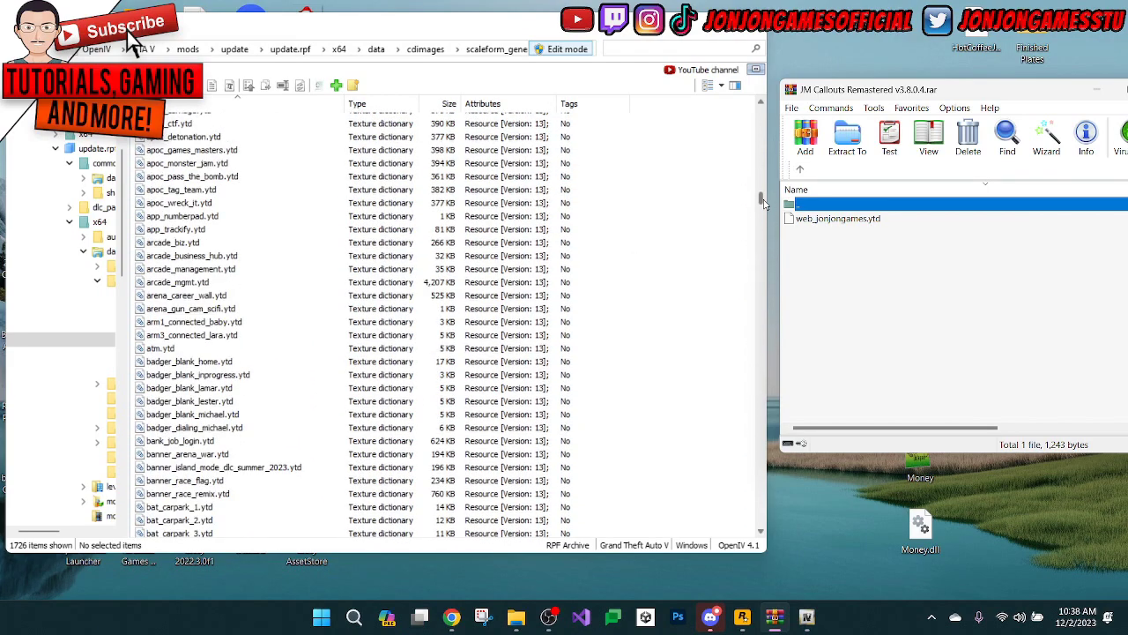
drag(762, 199, 763, 369)
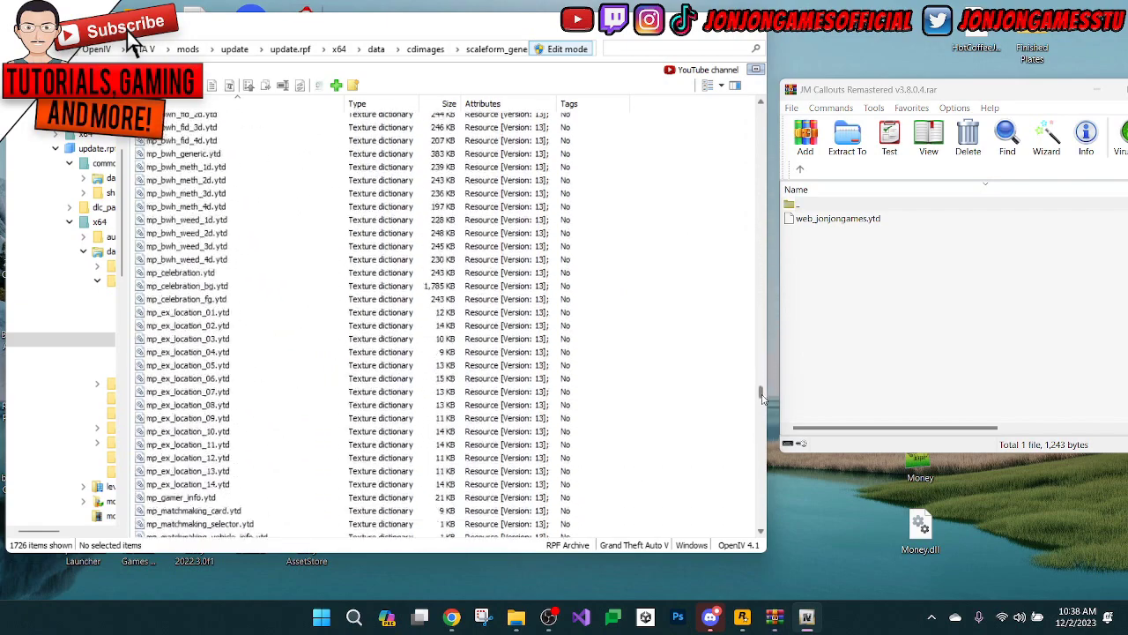
drag(763, 368, 762, 504)
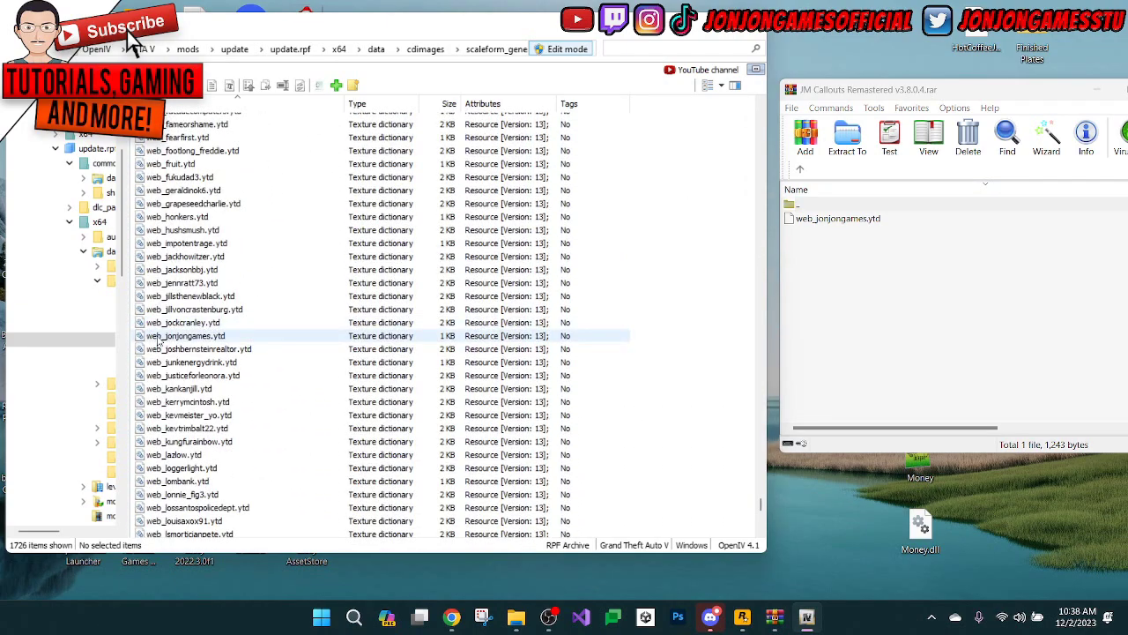
click(181, 335)
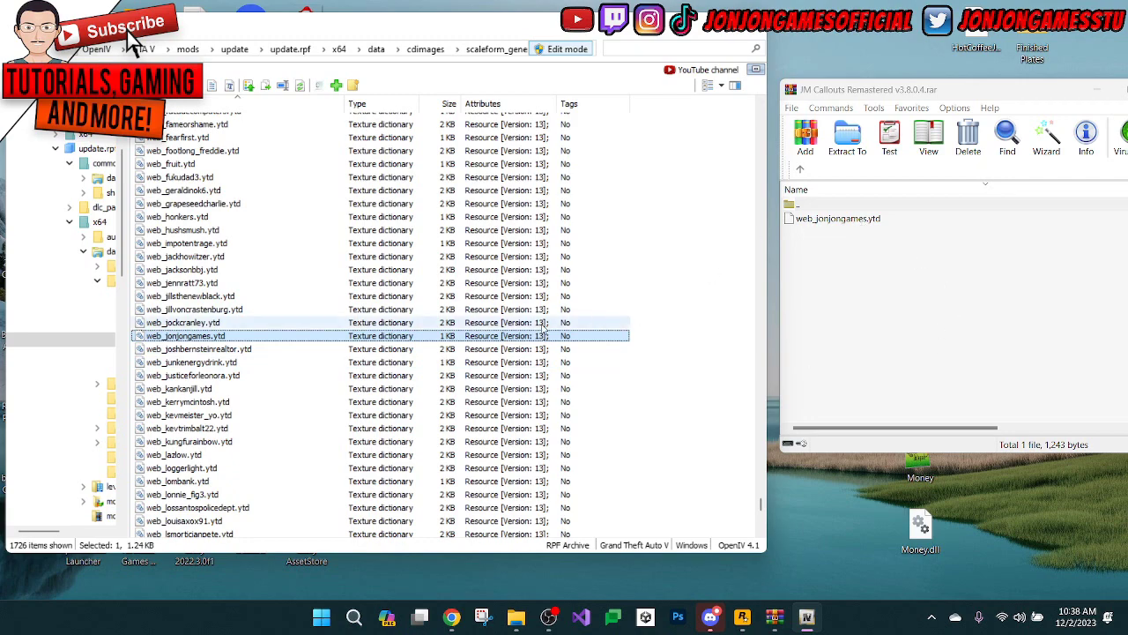
- Compare it with web_jonjongames.ytd in the WinRAR archive
click(935, 220)
click(842, 275)
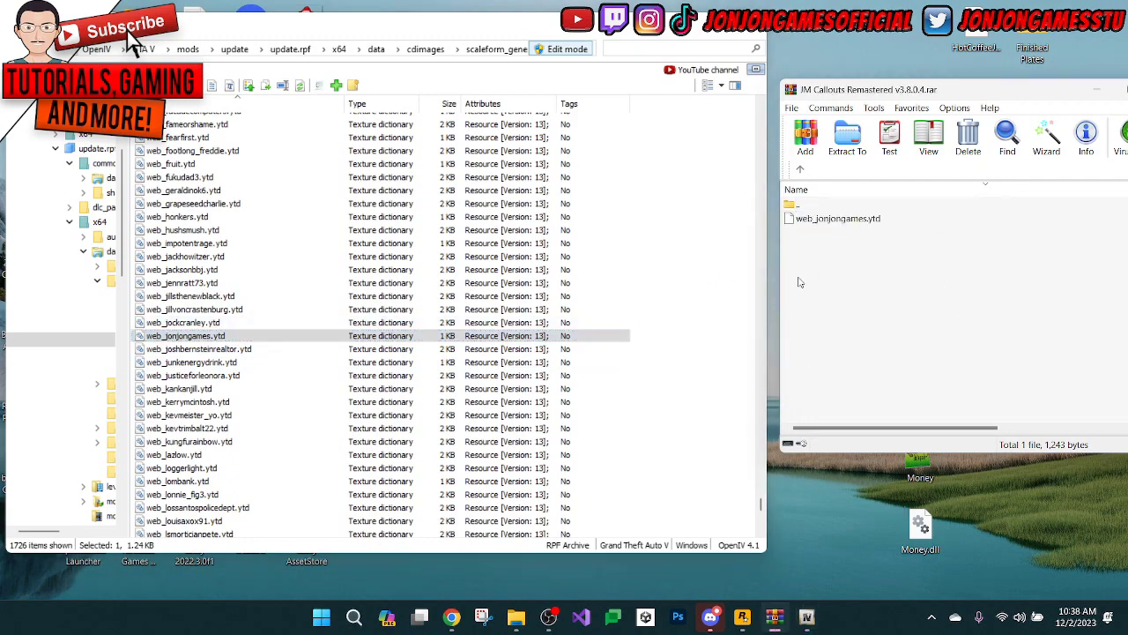
scroll(754, 289, up, 4)
scroll(711, 296, up, 4)
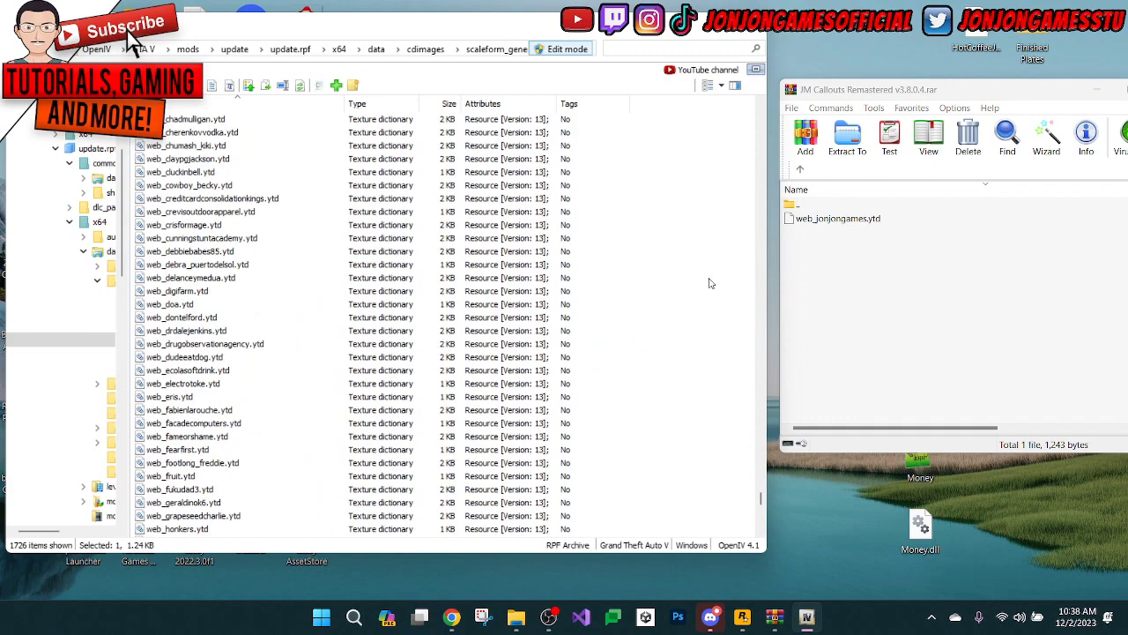
scroll(712, 283, down, 5)
scroll(713, 274, down, 2)
click(736, 260)
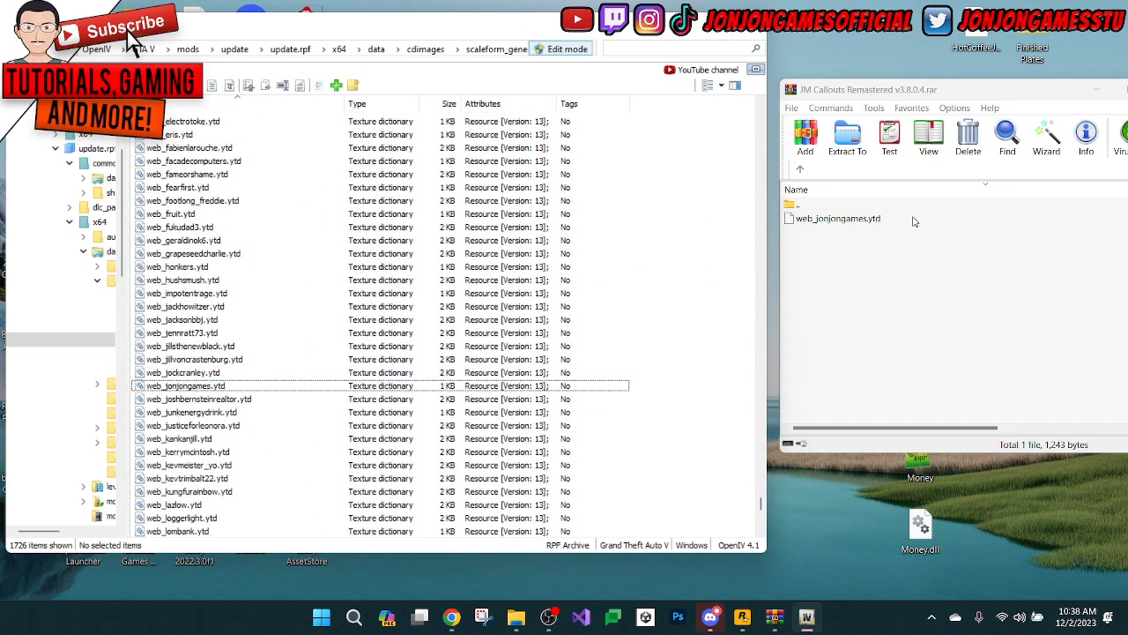
click(914, 220)
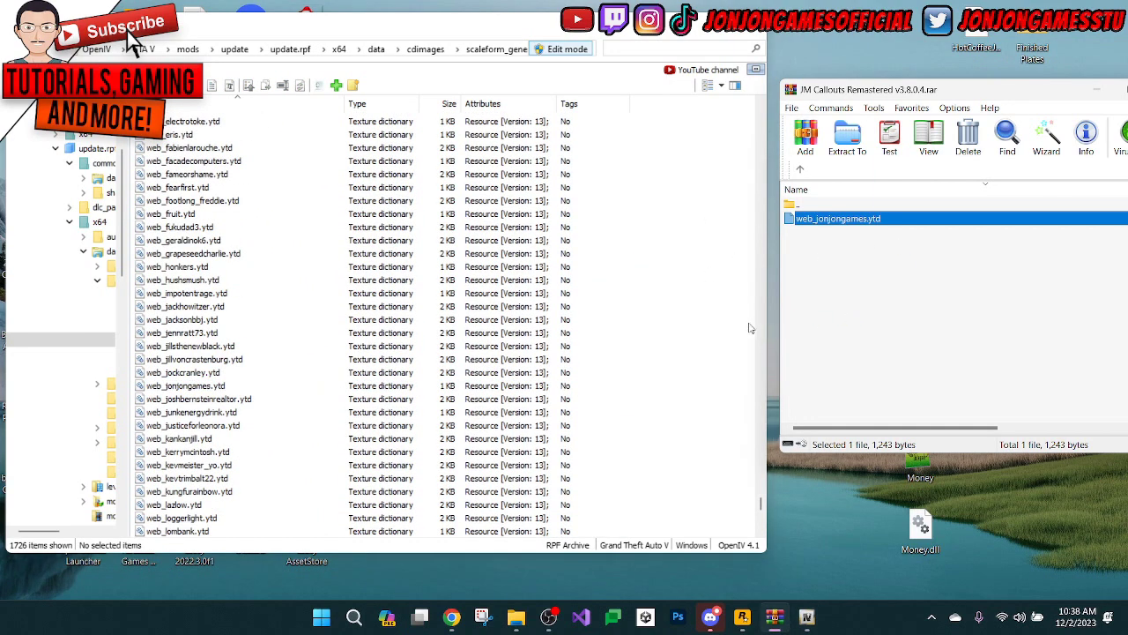
- Preview web_jonjongames.ytd's 64x64 DXT1 logo texture, cancel, and exit OpenIV
double_click(198, 388)
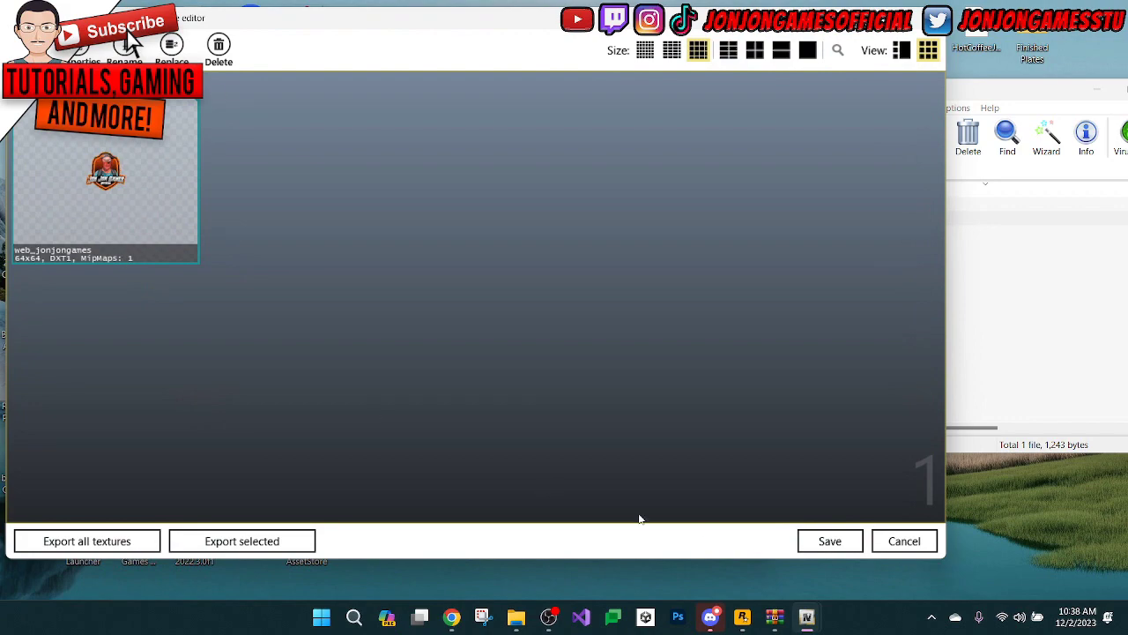
click(905, 541)
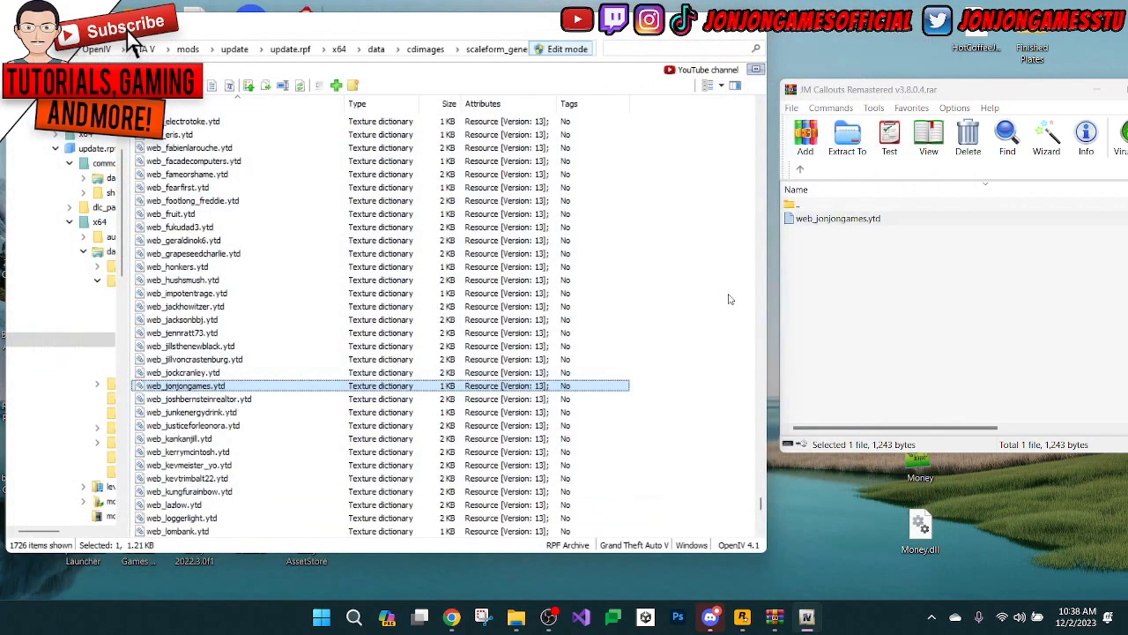
click(668, 296)
click(749, 33)
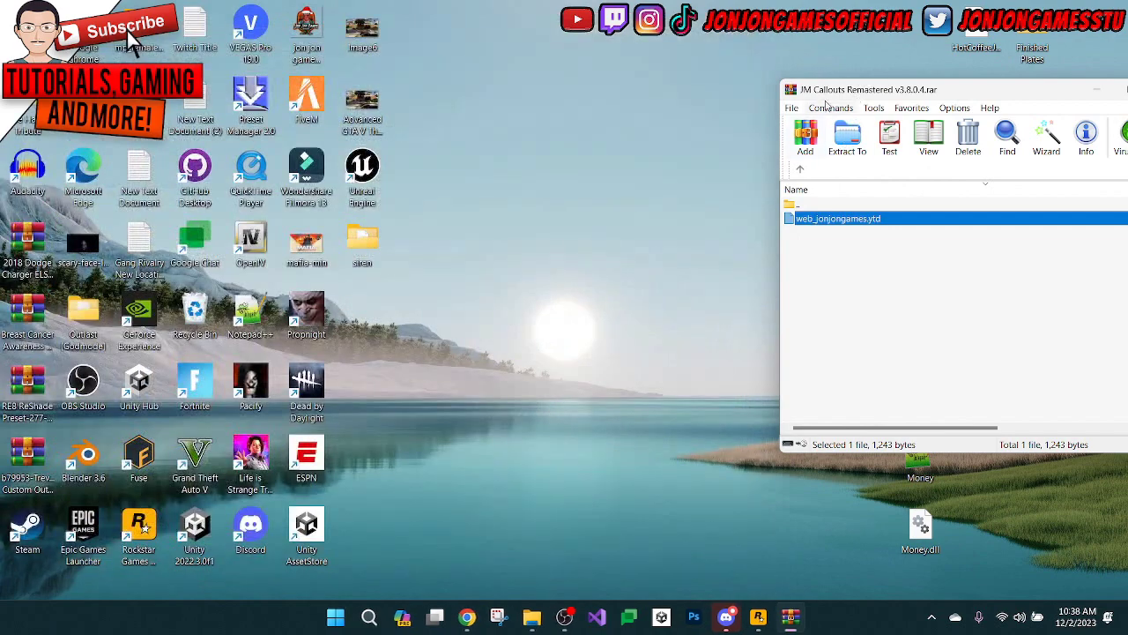
- Go up to the archive's top level beside the reopened Grand Theft Auto V window and select lspdfr
drag(826, 95, 750, 100)
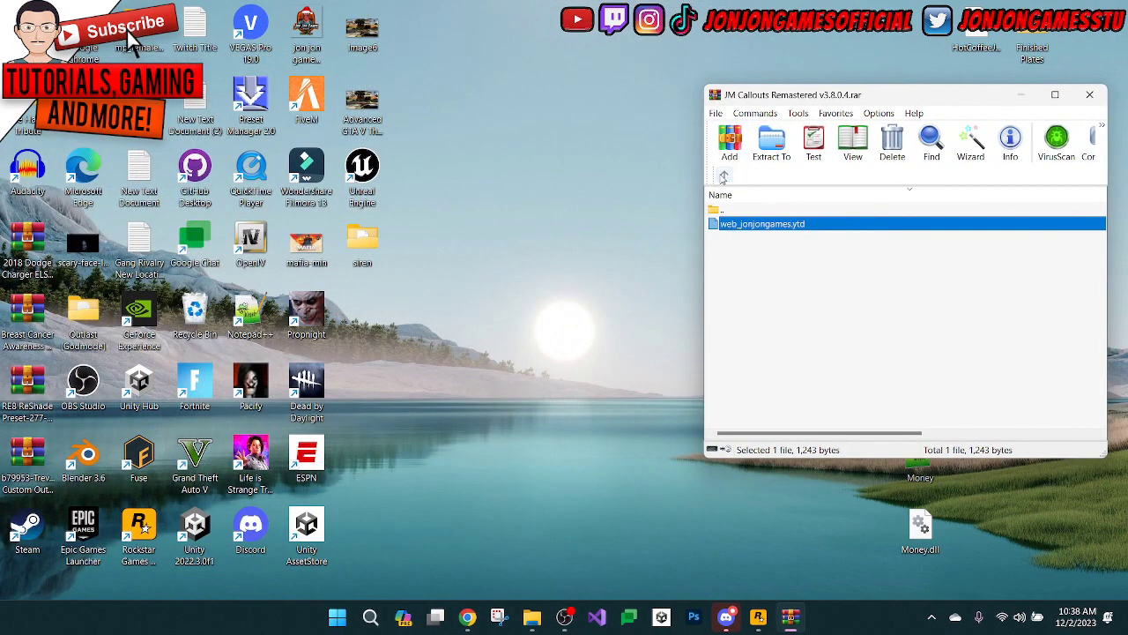
click(723, 175)
mouse_move(531, 616)
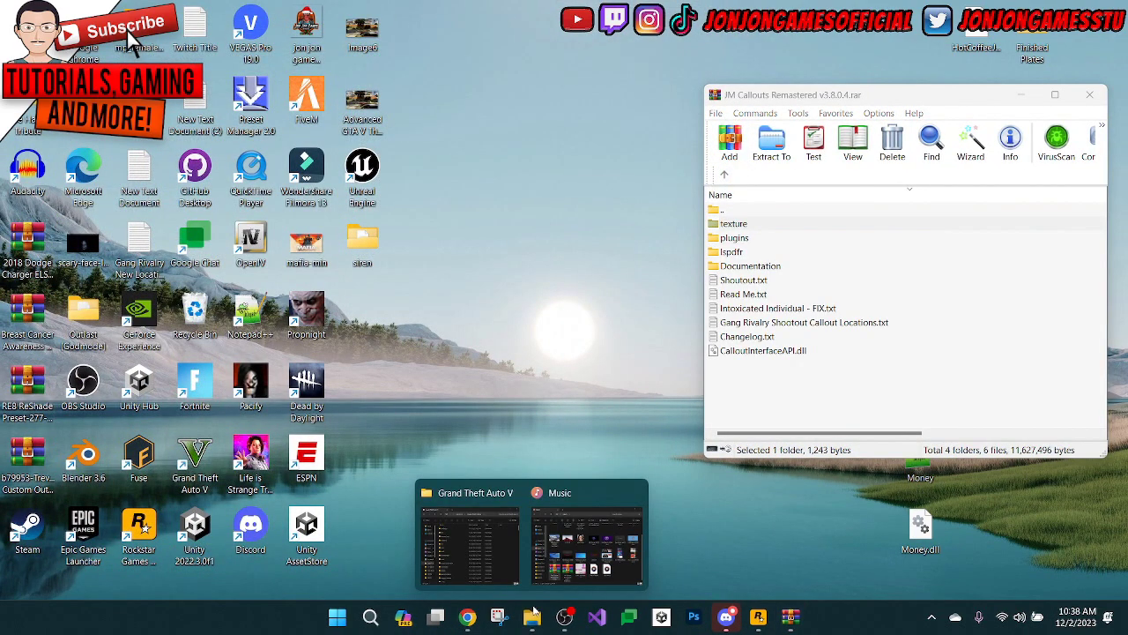
click(510, 534)
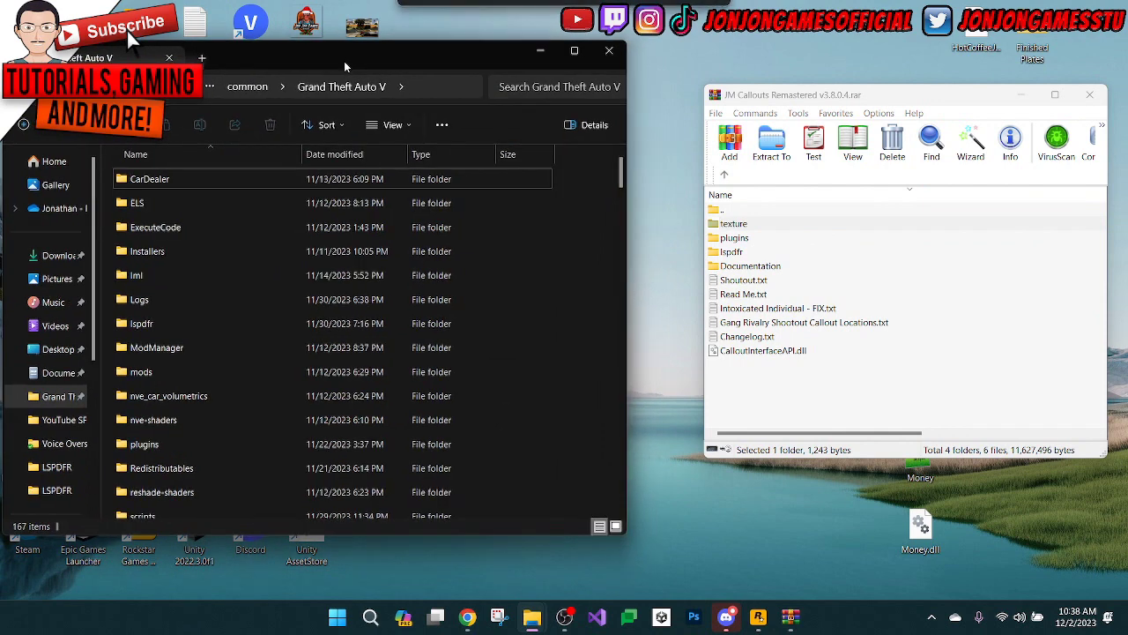
drag(359, 60, 346, 59)
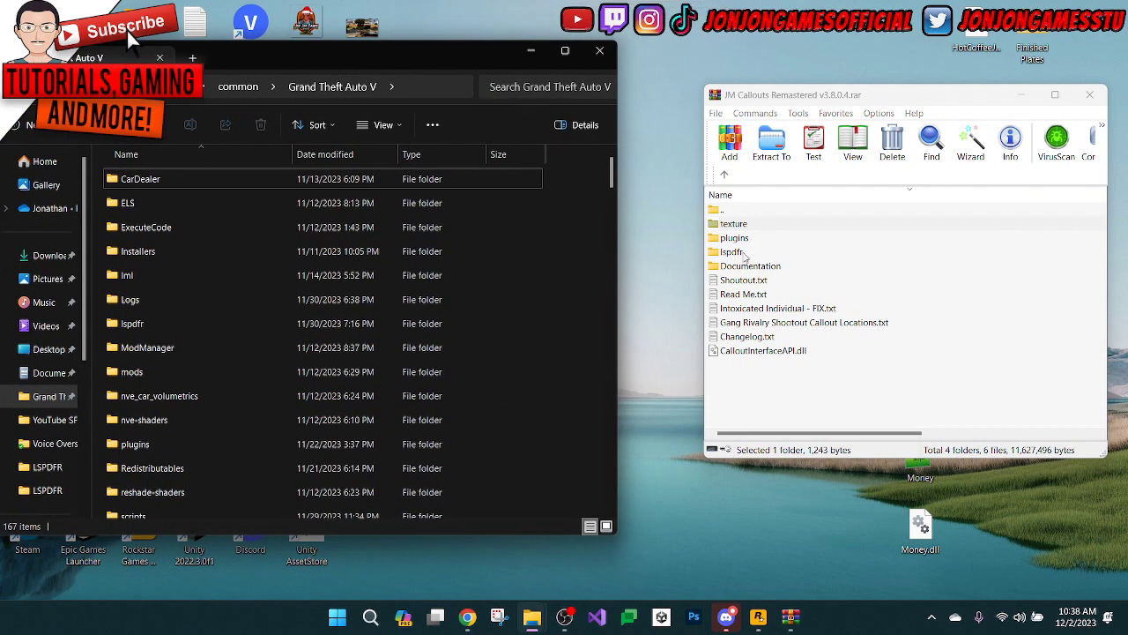
click(756, 253)
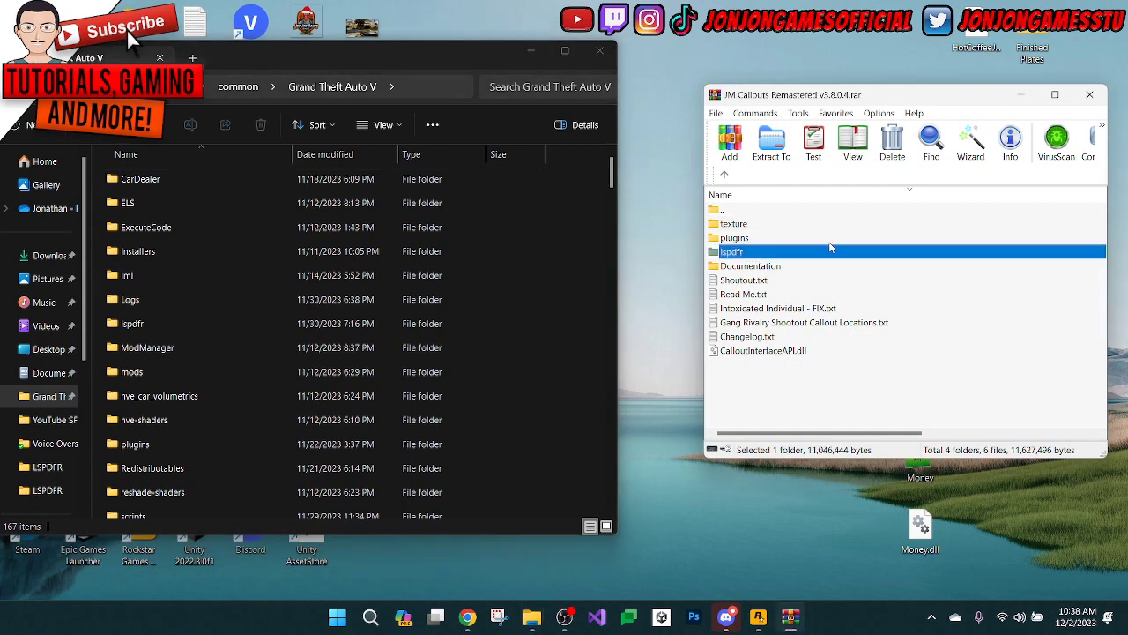
- Drag lspdfr and plugins into the Grand Theft Auto V folder, replacing existing files
ctrl+click(743, 239)
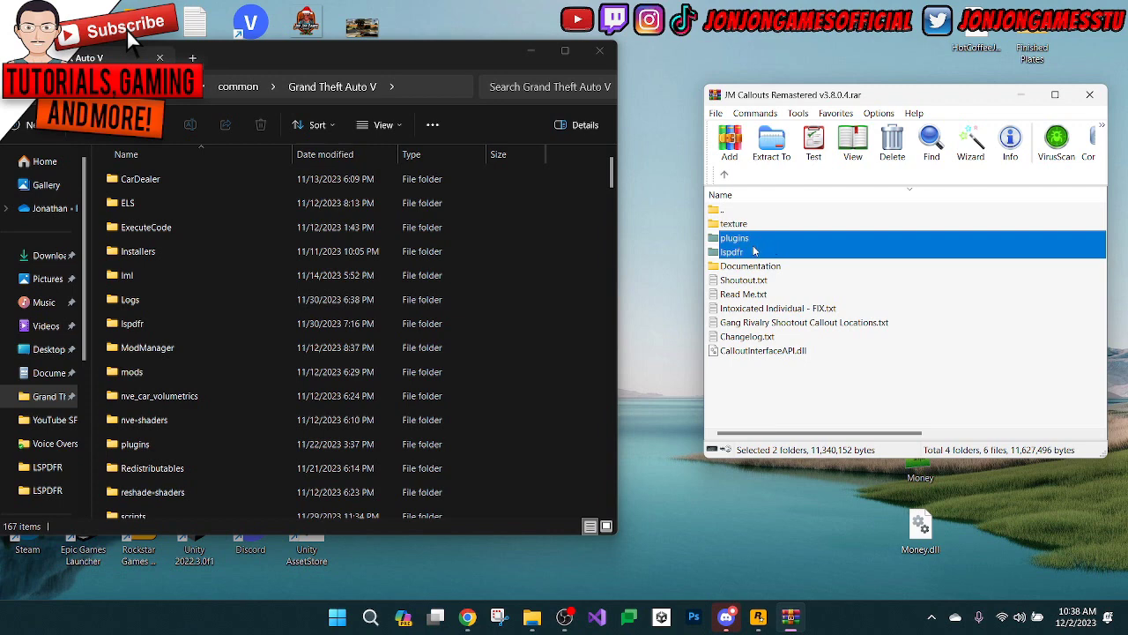
drag(853, 244, 582, 342)
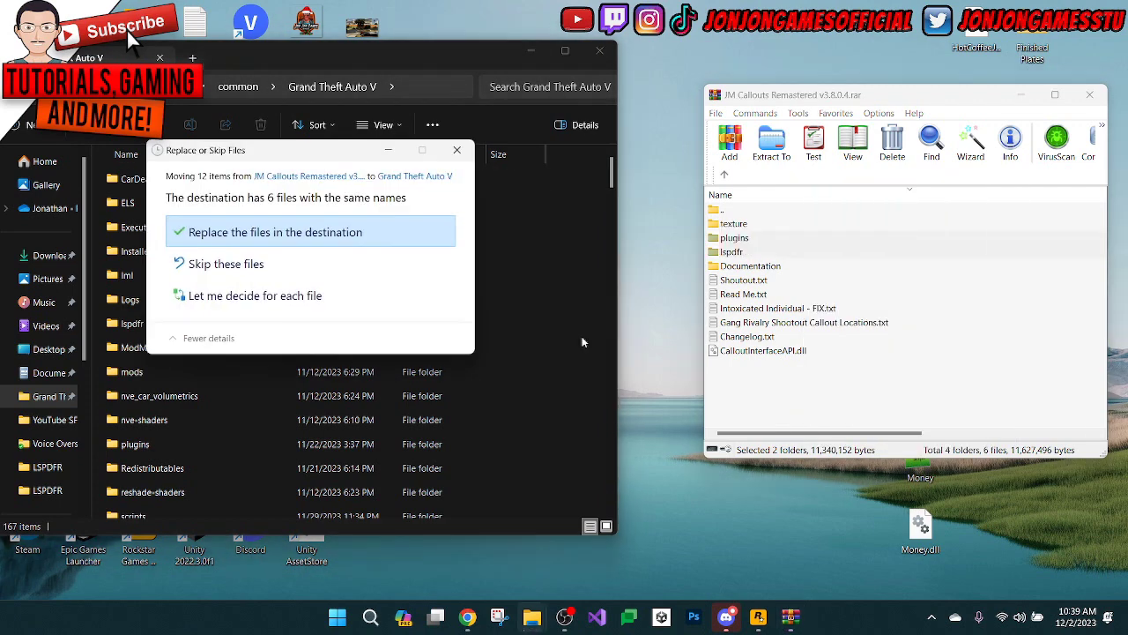
click(291, 232)
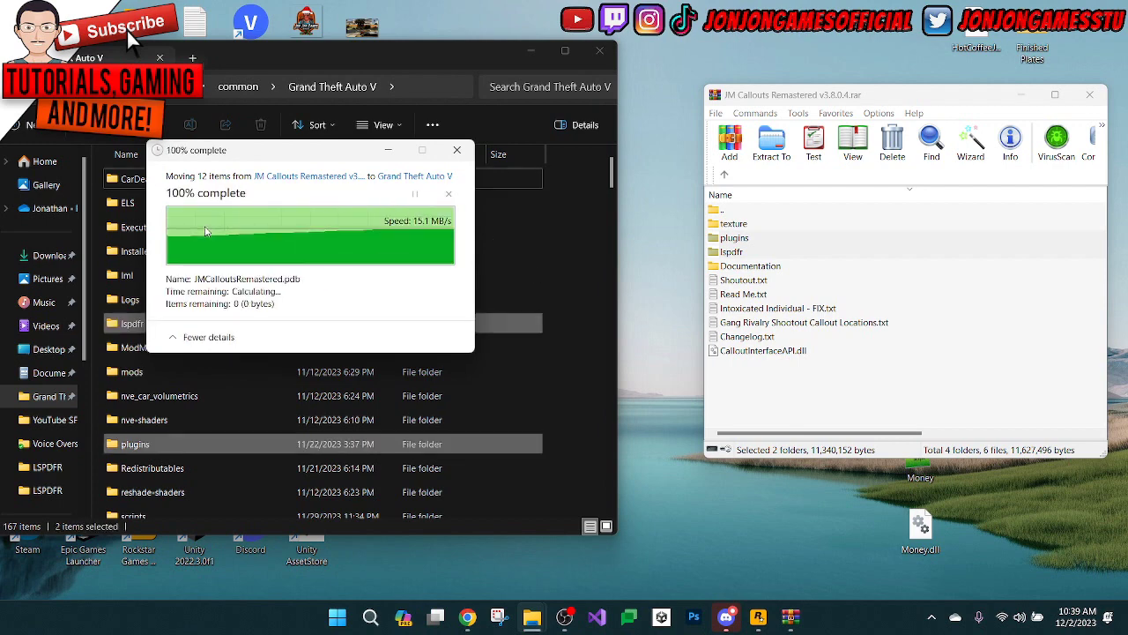
- Clear the selection in the Grand Theft Auto V folder once the lspdfr and plugins copy finishes
click(578, 249)
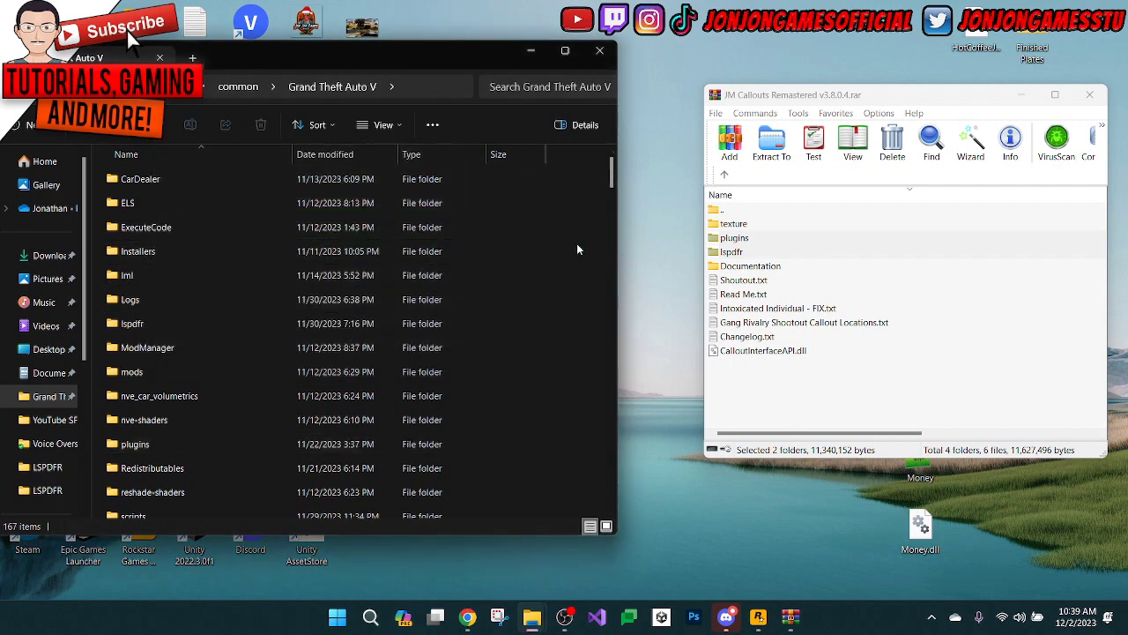